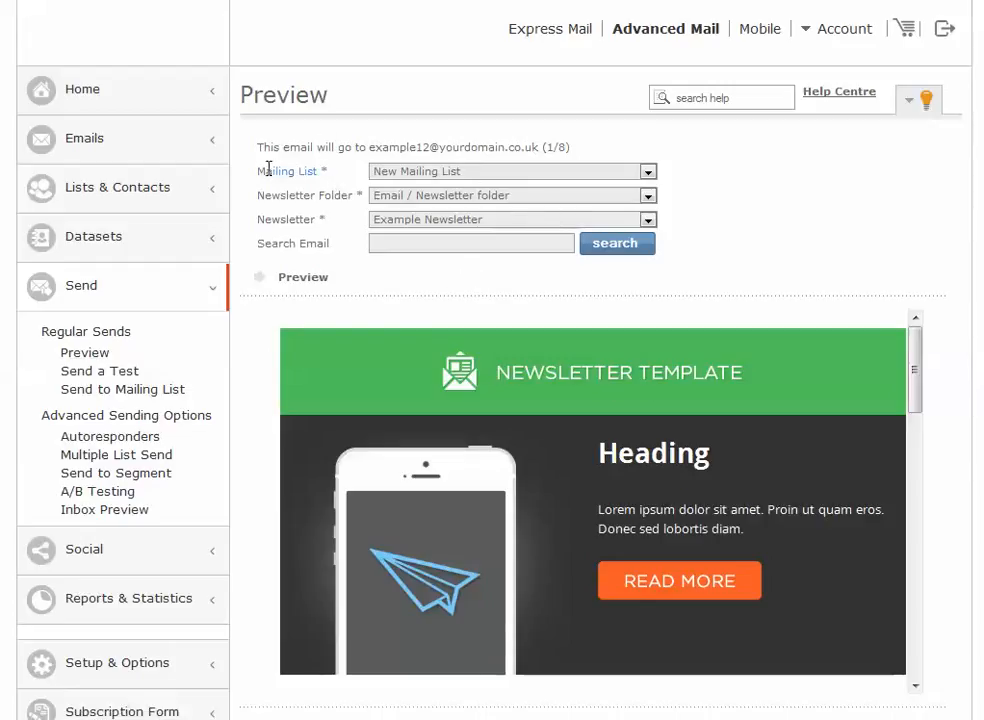
# - Review the mailing list, newsletter folder, newsletter and email search options available for the preview
pyautogui.click(514, 177)
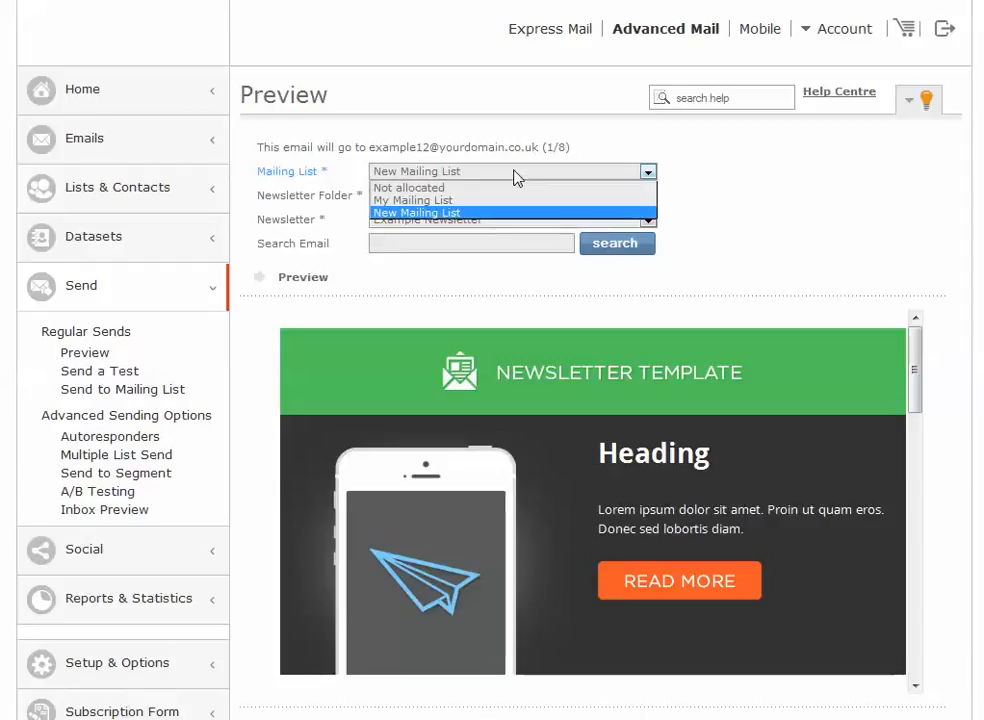
pyautogui.click(509, 146)
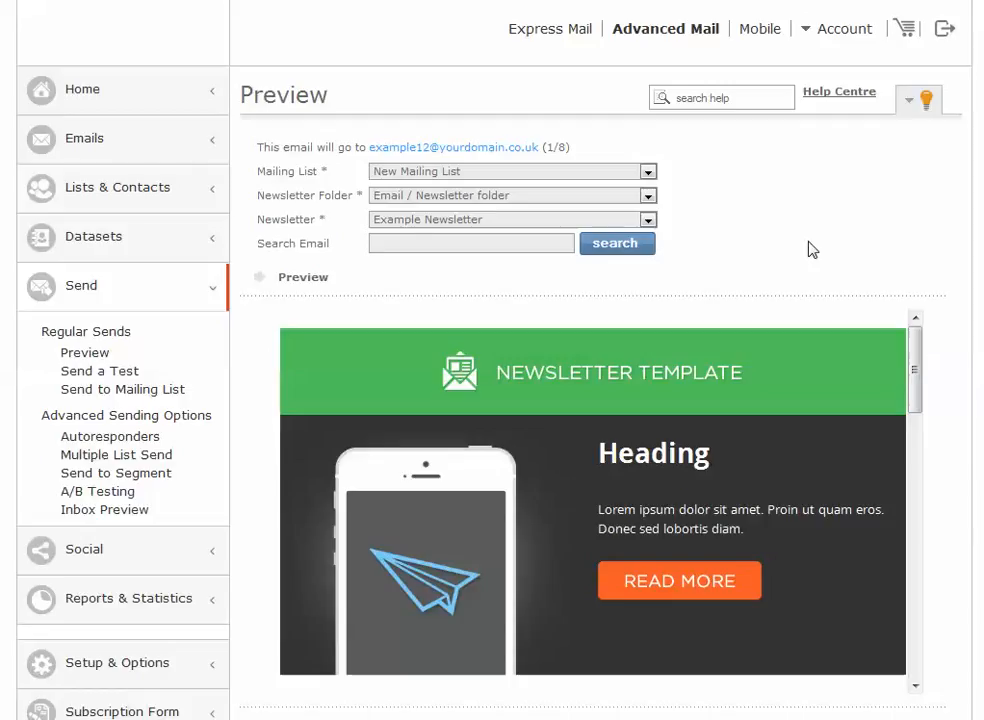
pyautogui.click(405, 201)
pyautogui.click(334, 218)
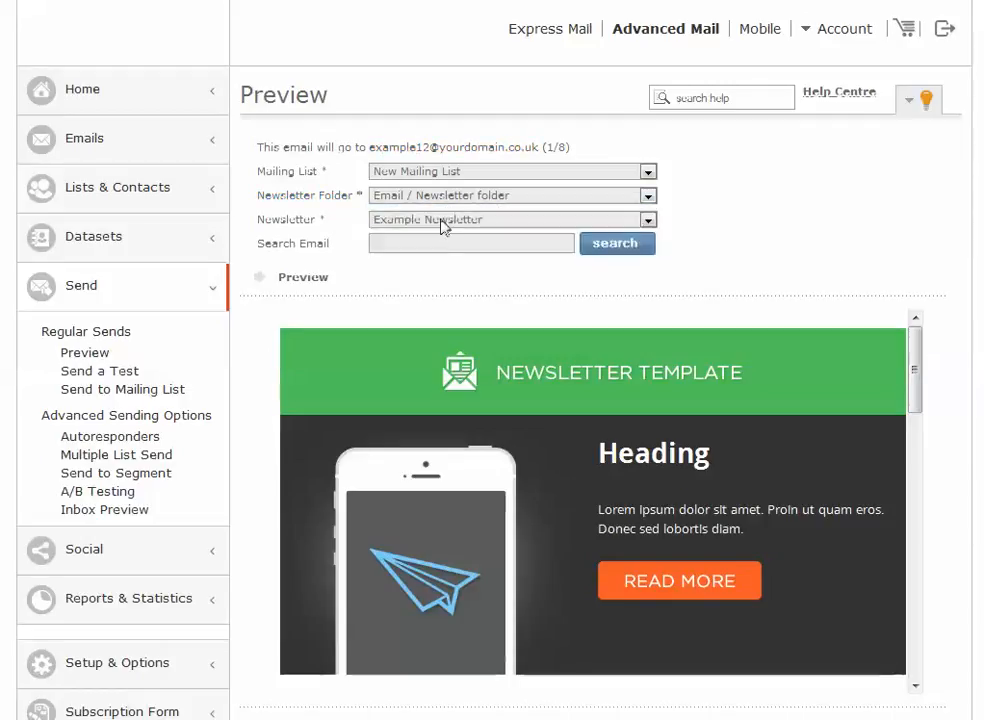
pyautogui.click(442, 221)
pyautogui.click(751, 226)
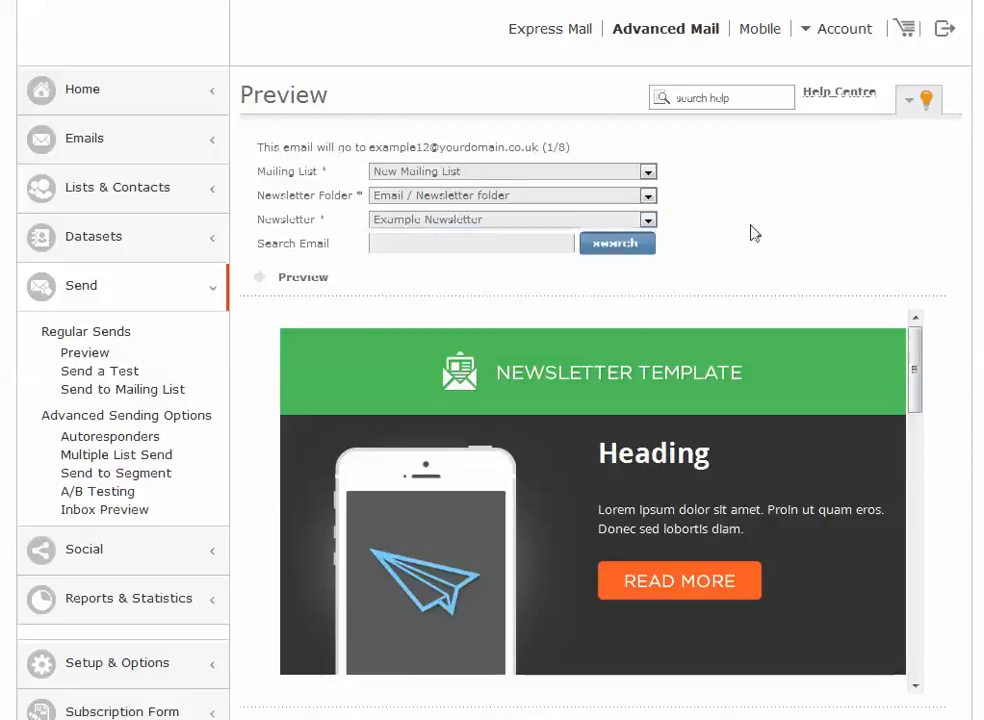
pyautogui.click(455, 242)
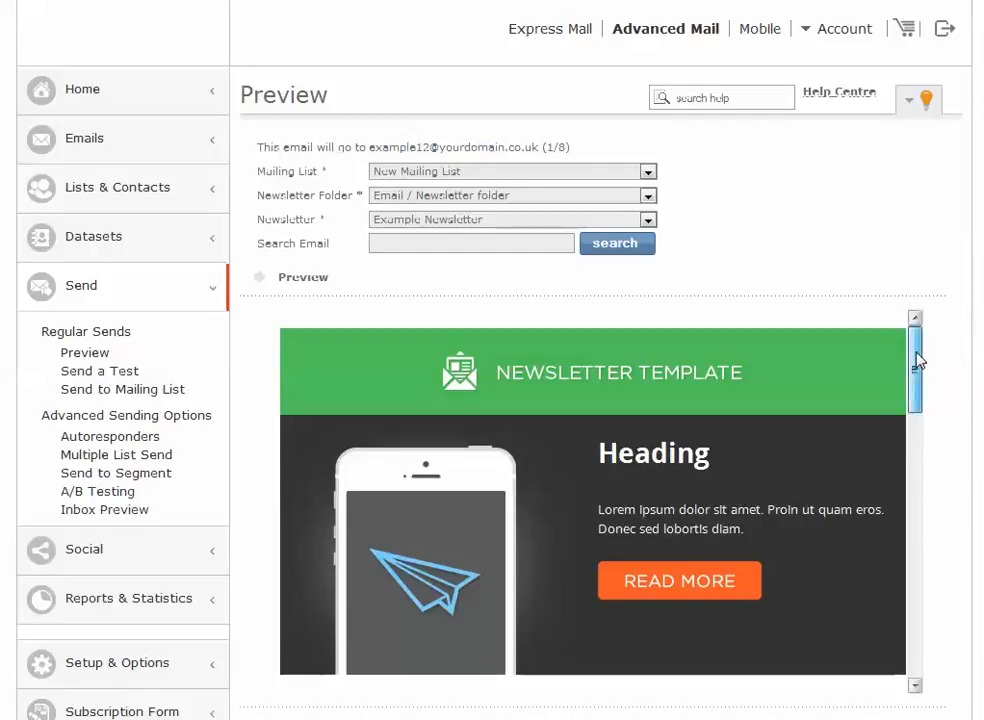
# - Examine the personalised greeting in the first recipient's newsletter preview and advance to the next recipient
pyautogui.moveTo(918, 362); pyautogui.dragTo(918, 373)
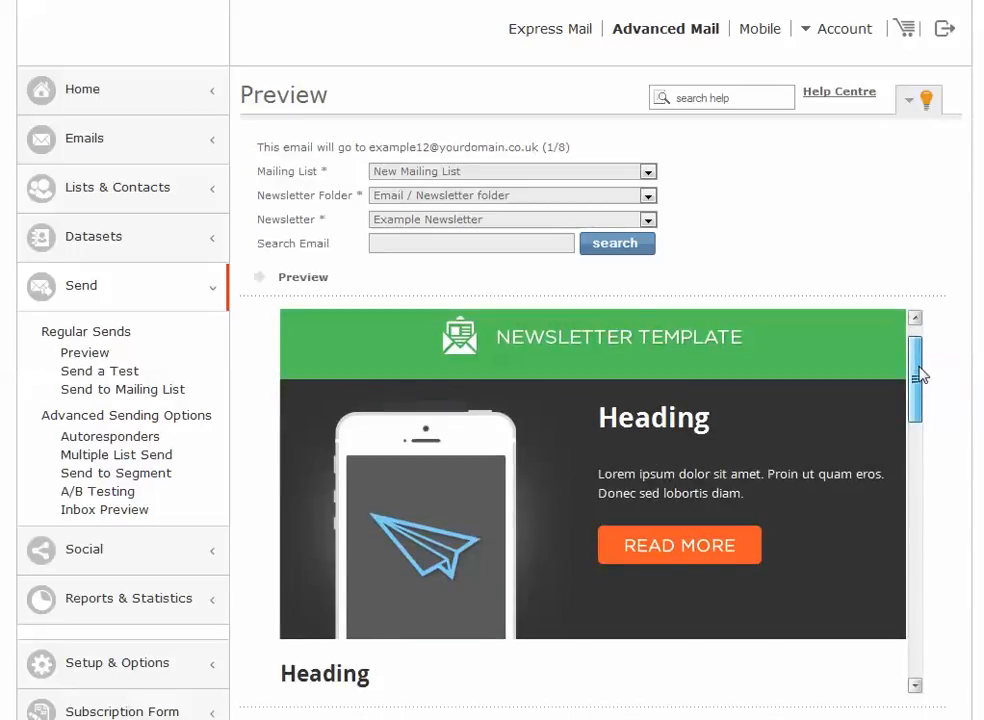
pyautogui.scroll(-3, 373, 595)
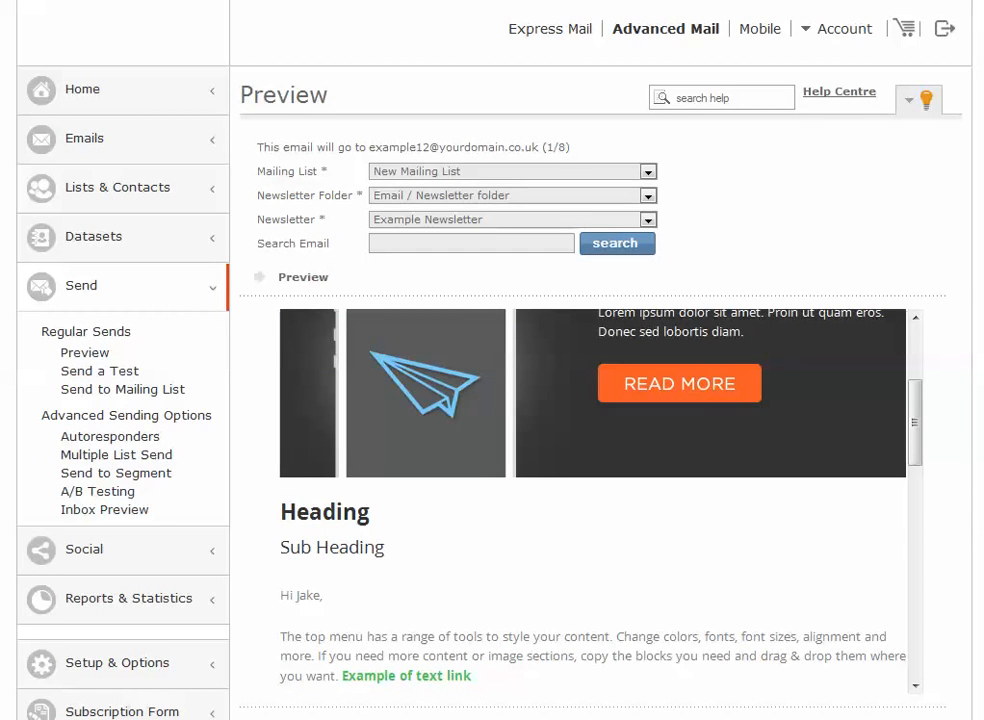
pyautogui.scroll(-2, 600, 400)
pyautogui.click(893, 621)
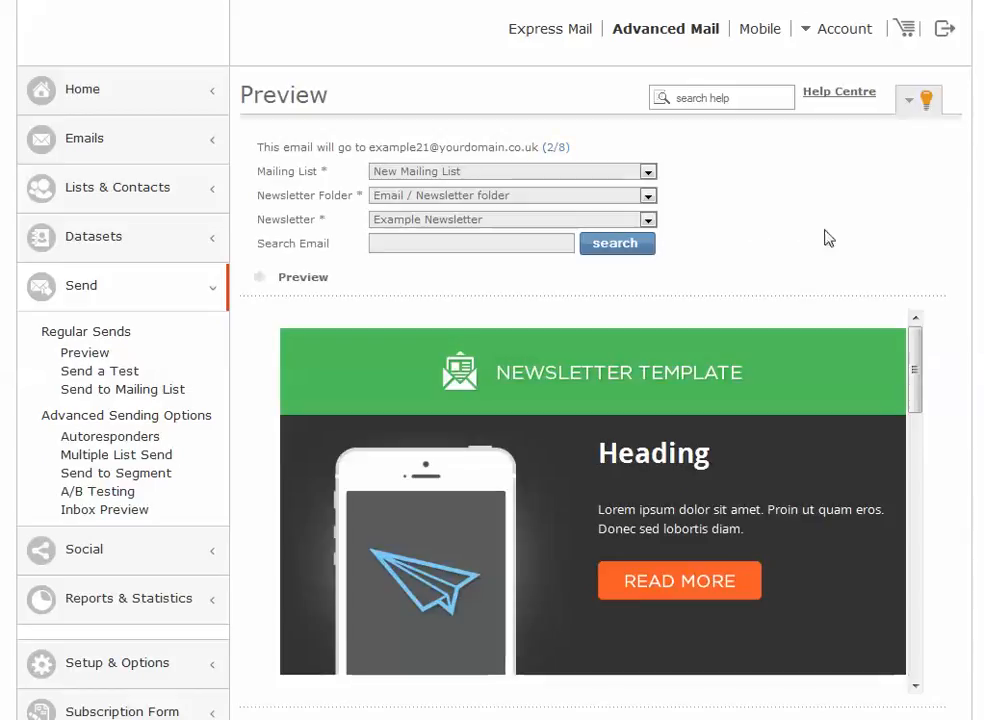
# - Examine the personalised greeting in the second recipient's newsletter preview
pyautogui.scroll(-2, 920, 384)
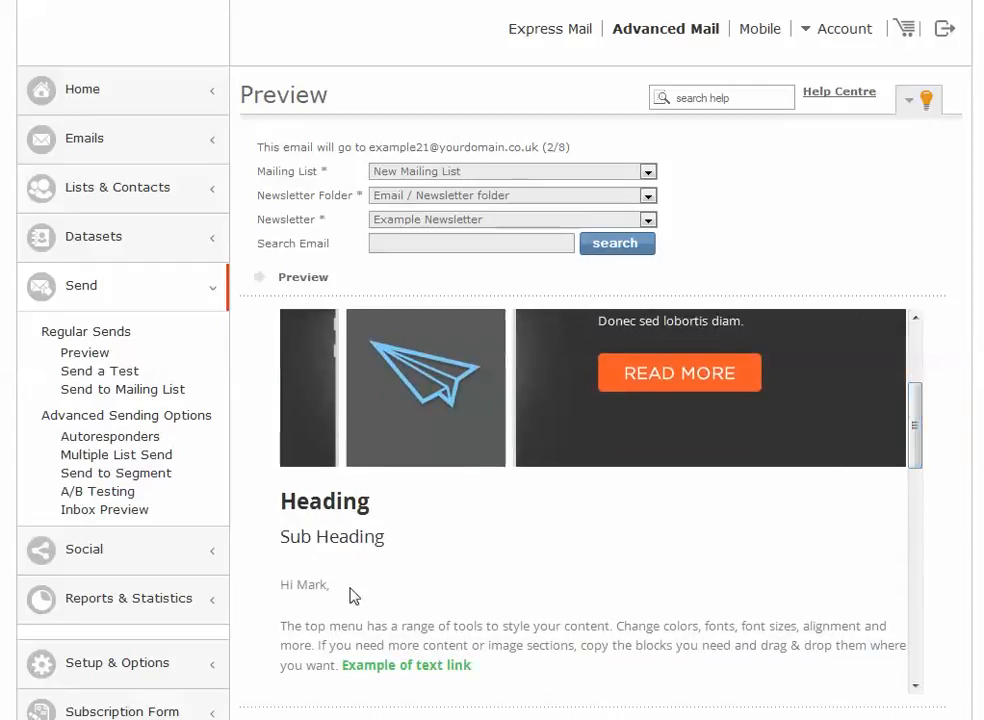
pyautogui.moveTo(336, 588); pyautogui.dragTo(279, 588)
pyautogui.click(408, 595)
pyautogui.scroll(3, 380, 560)
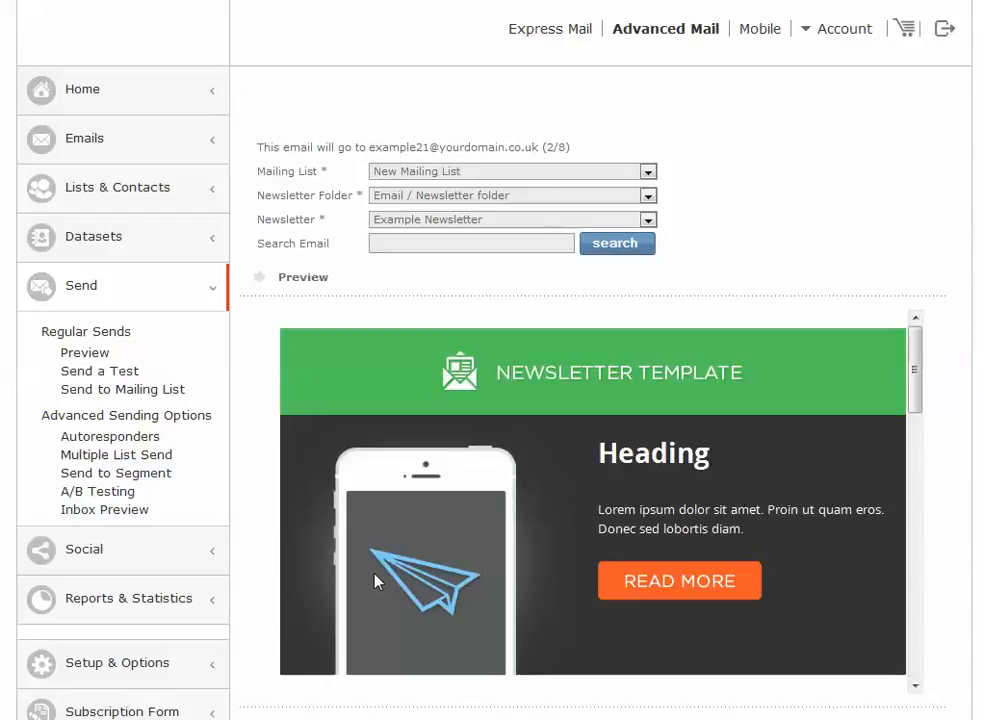
# - Start a test send and enter two comma-separated recipient email addresses
pyautogui.click(106, 372)
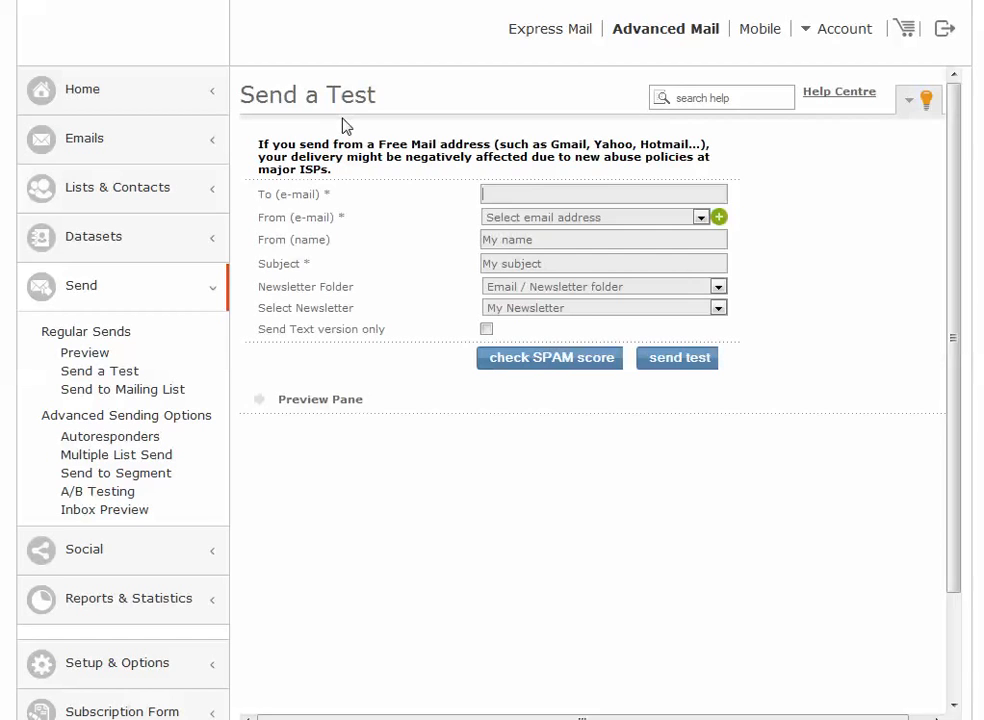
pyautogui.click(524, 192)
pyautogui.click(546, 215)
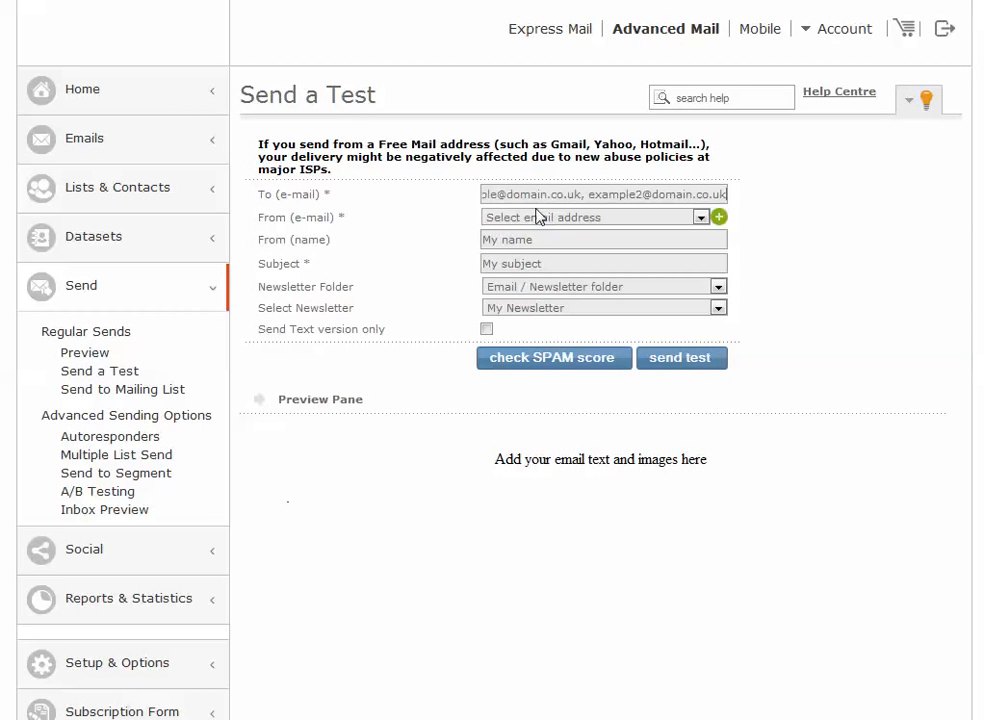
pyautogui.doubleClick(586, 195)
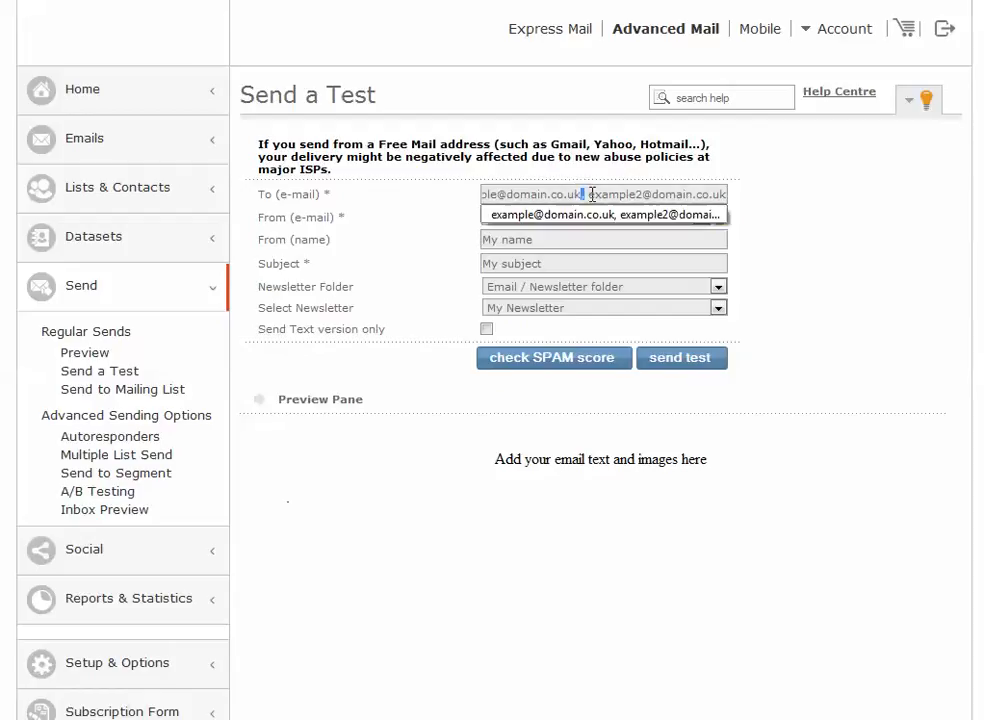
pyautogui.click(797, 212)
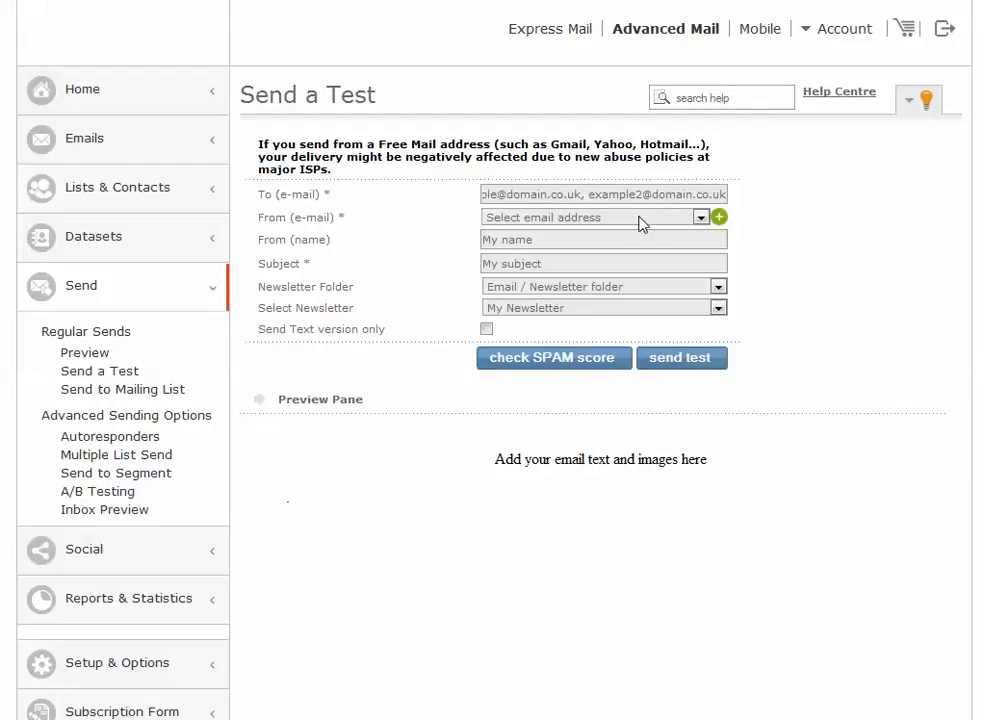
# - Set the test email's sender name to Company Name
pyautogui.moveTo(394, 212); pyautogui.dragTo(257, 219)
pyautogui.click(560, 239)
pyautogui.write('Com')
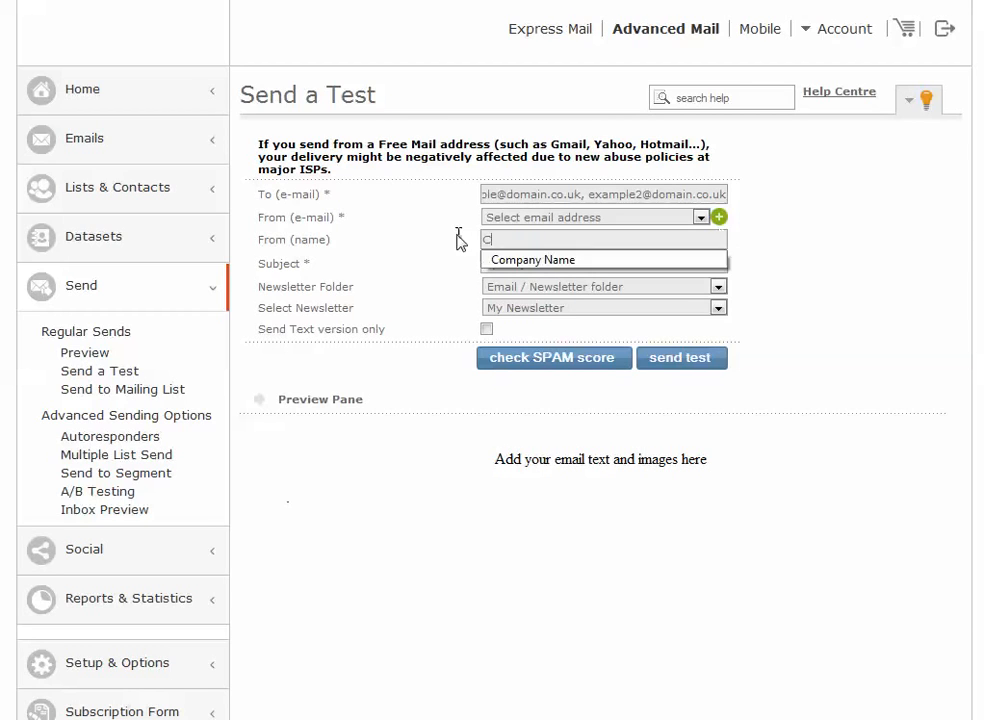
pyautogui.click(507, 260)
# - Set the test email's subject to Monthly Newsletter
pyautogui.moveTo(551, 260); pyautogui.dragTo(483, 260)
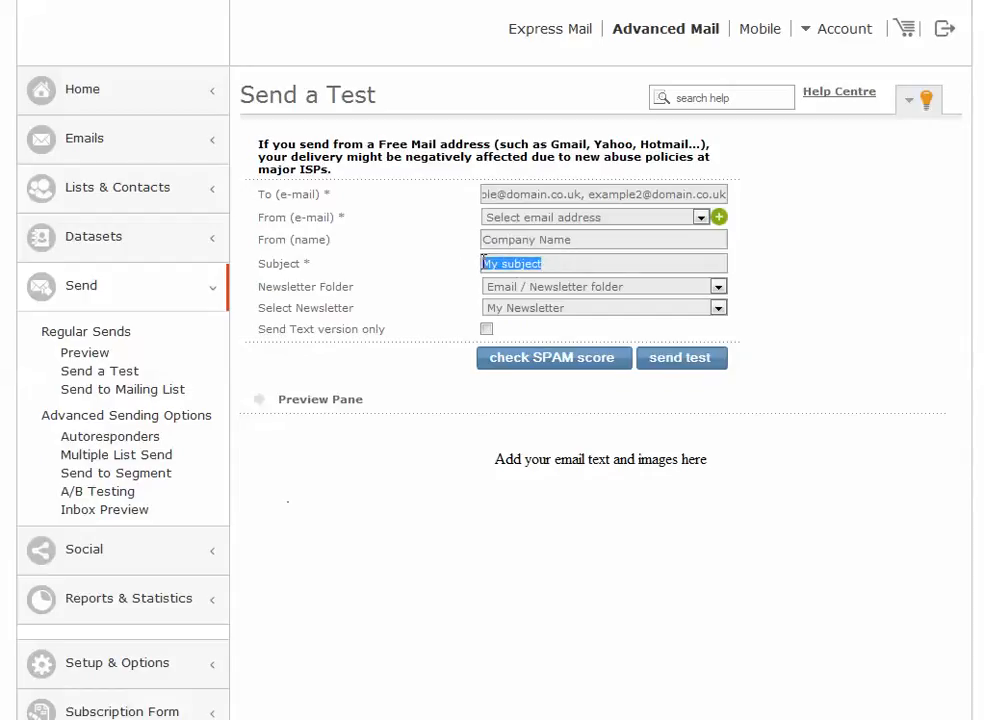
pyautogui.write('monty')
pyautogui.press('BackSpace')
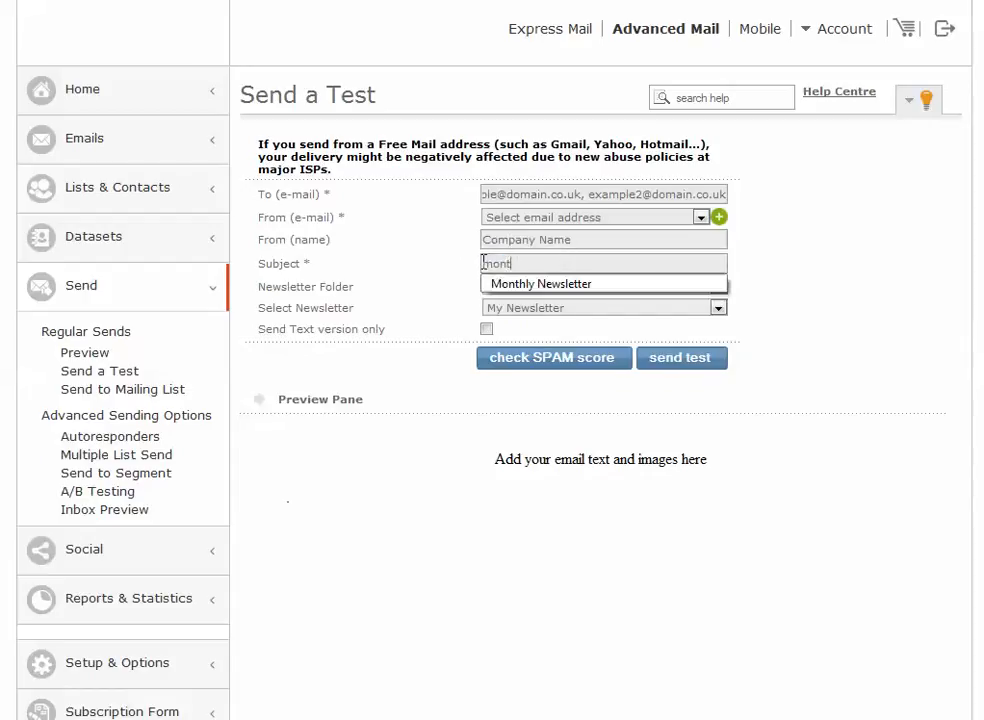
pyautogui.write('h')
pyautogui.click(520, 283)
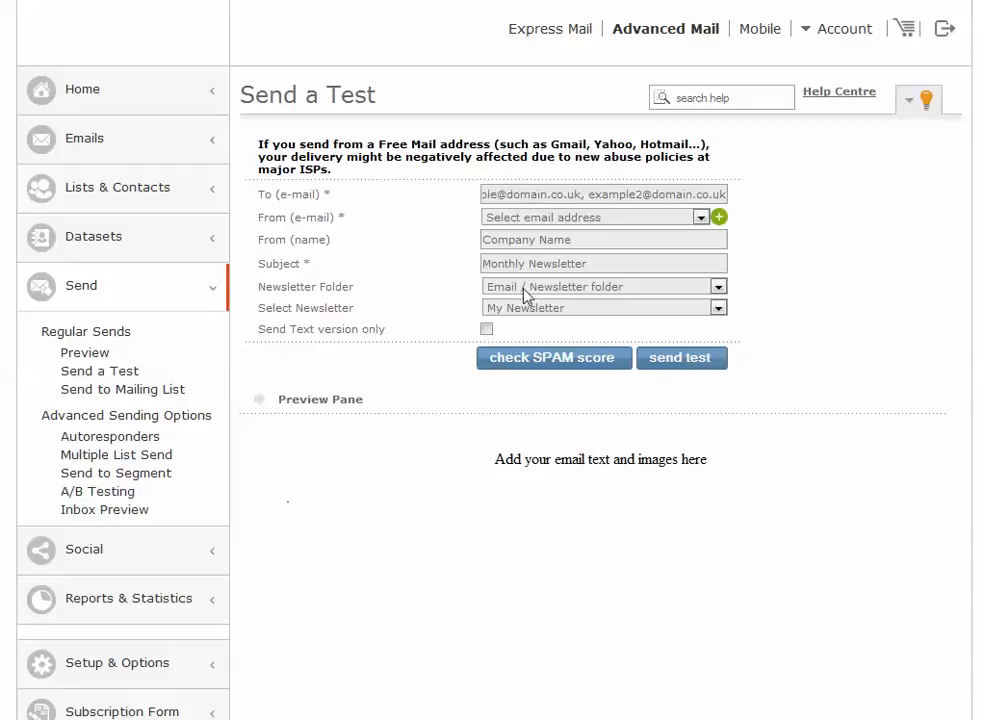
# - Choose Example Newsletter from the Email / Newsletter folder for the test and look through its preview
pyautogui.click(553, 289)
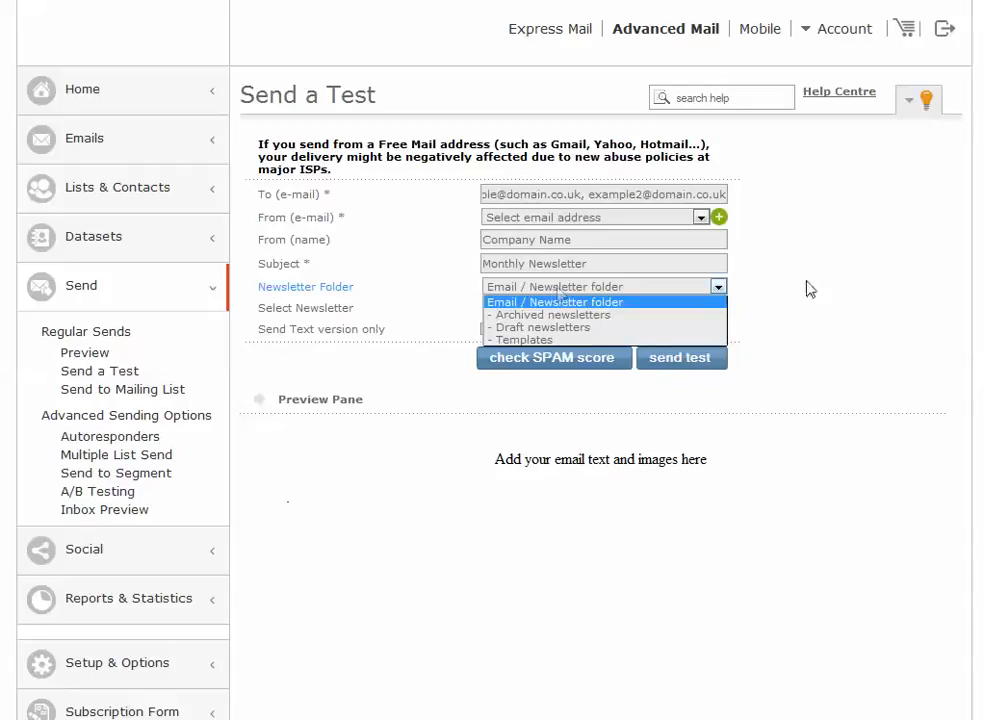
pyautogui.click(852, 294)
pyautogui.click(676, 310)
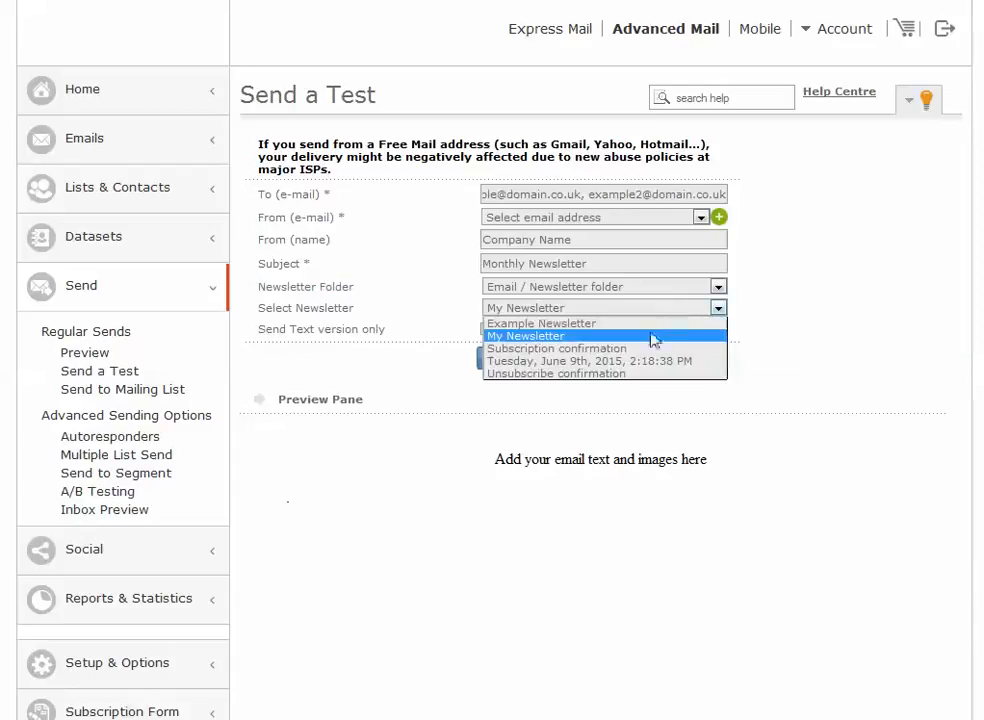
pyautogui.click(645, 323)
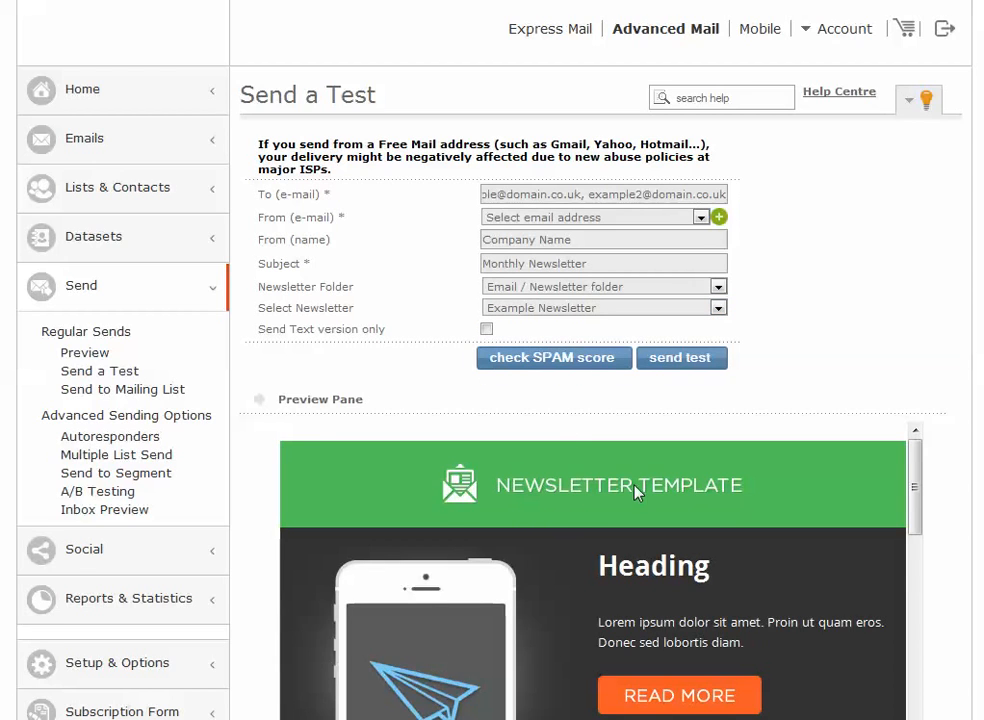
pyautogui.moveTo(917, 470); pyautogui.dragTo(919, 548)
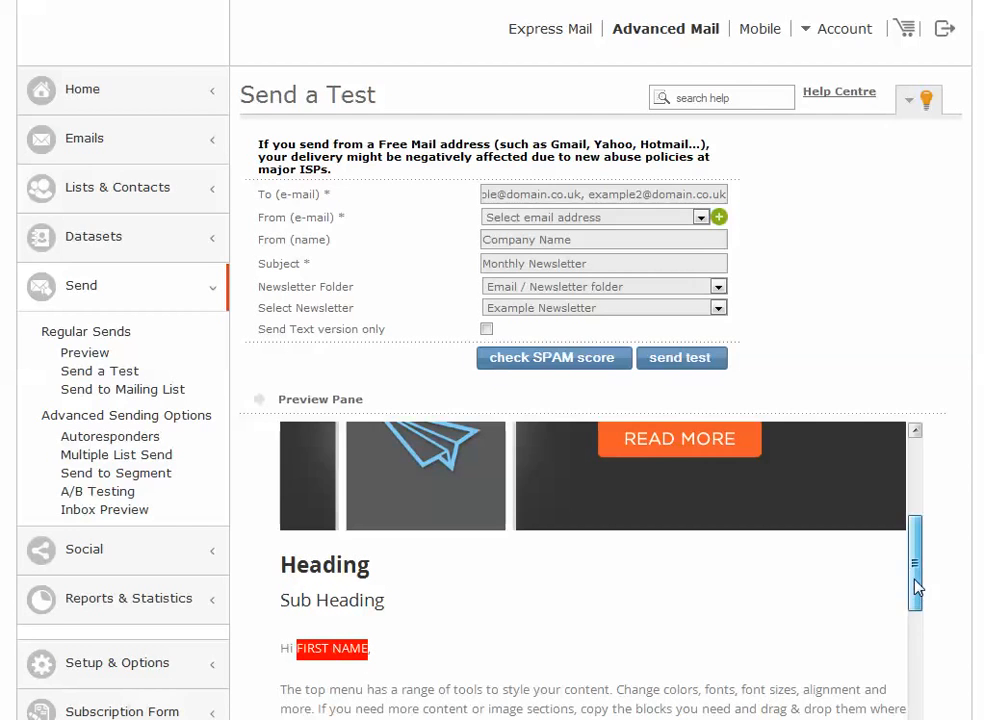
pyautogui.moveTo(920, 562); pyautogui.dragTo(926, 500)
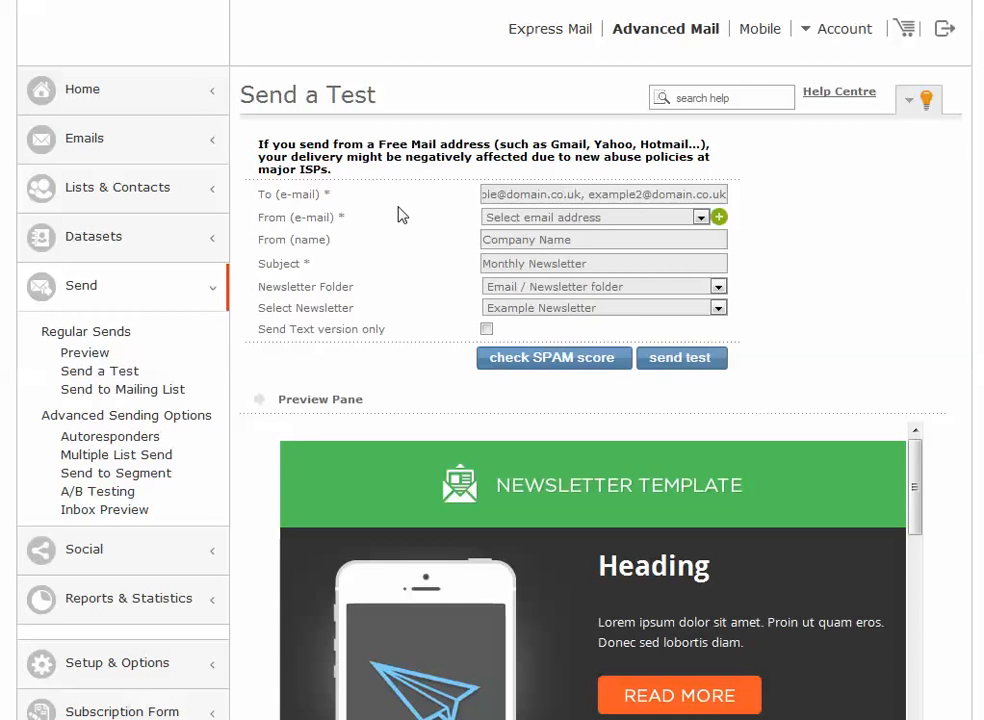
# - Start a send to New Mailing List and set the sender name to Company Name
pyautogui.click(160, 391)
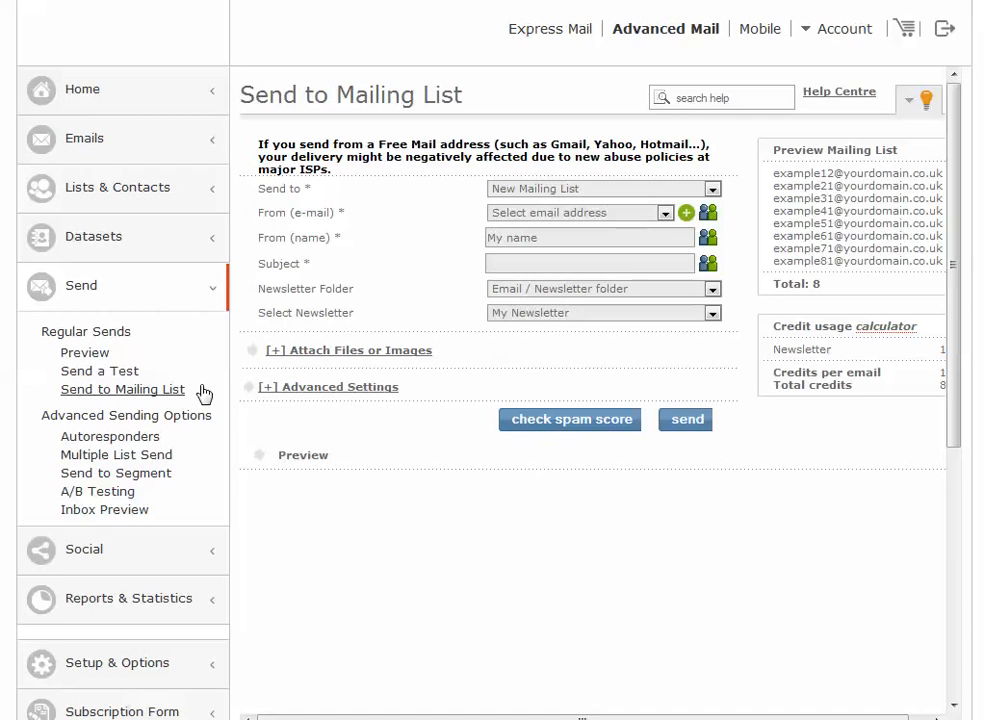
pyautogui.click(552, 188)
pyautogui.click(549, 215)
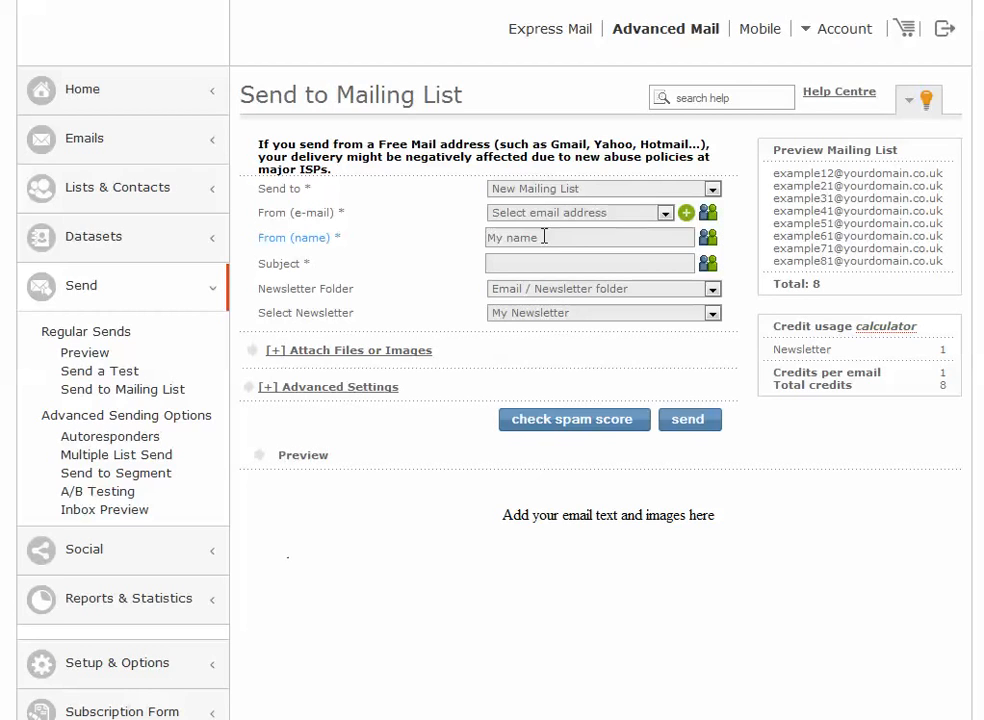
pyautogui.moveTo(545, 236); pyautogui.dragTo(418, 238)
pyautogui.write('C')
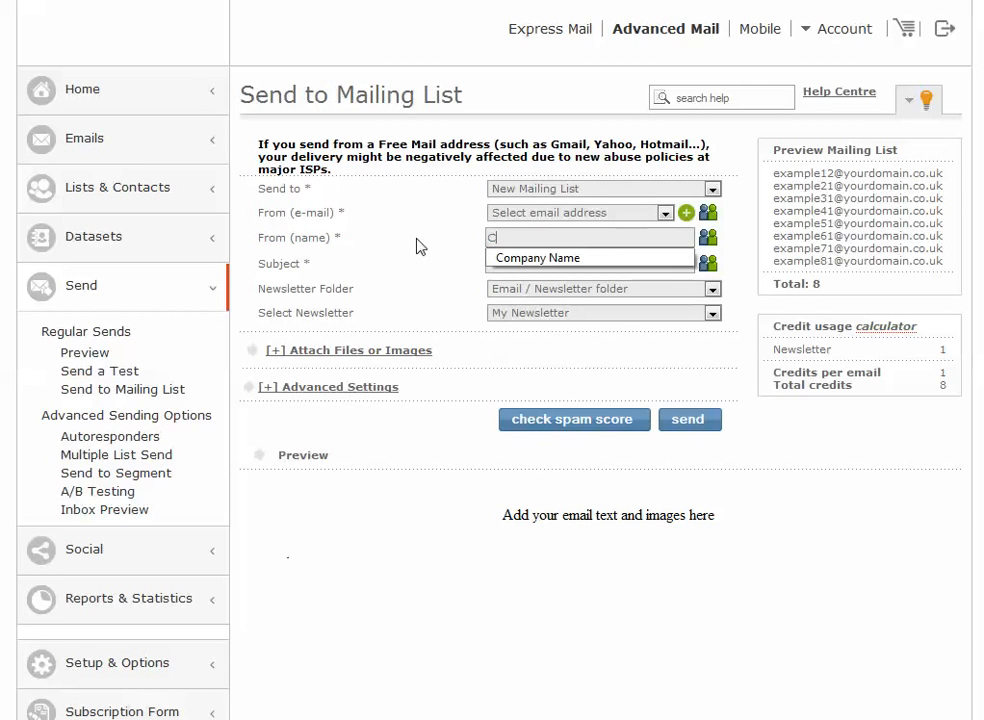
pyautogui.click(580, 266)
# - Set the mailing list send's subject to Monthly Newsletter
pyautogui.click(505, 263)
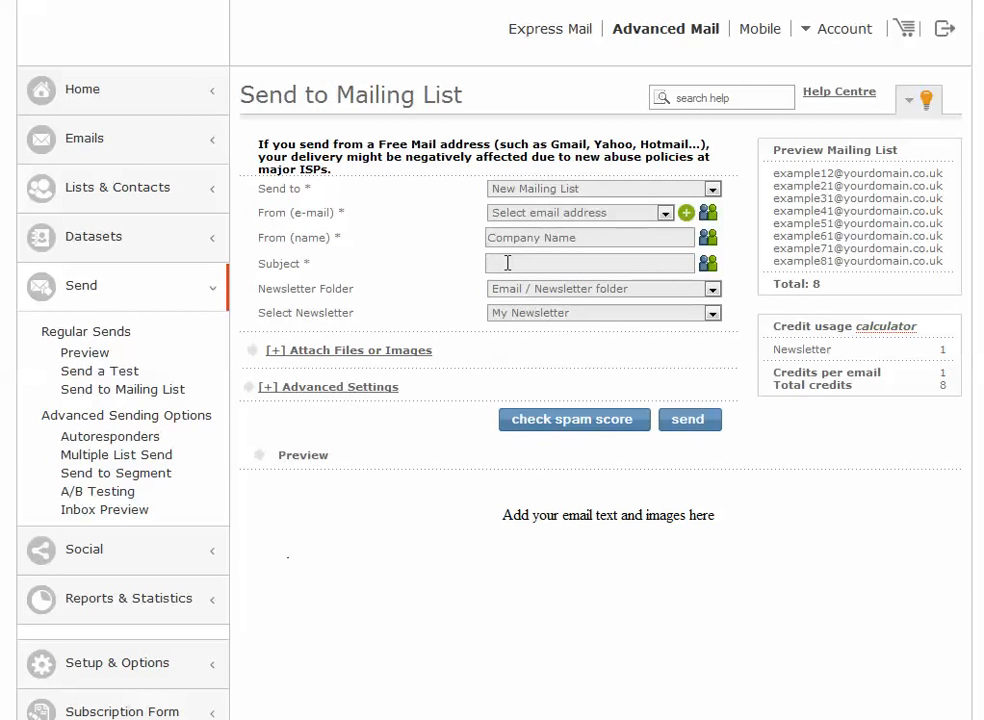
pyautogui.write('New')
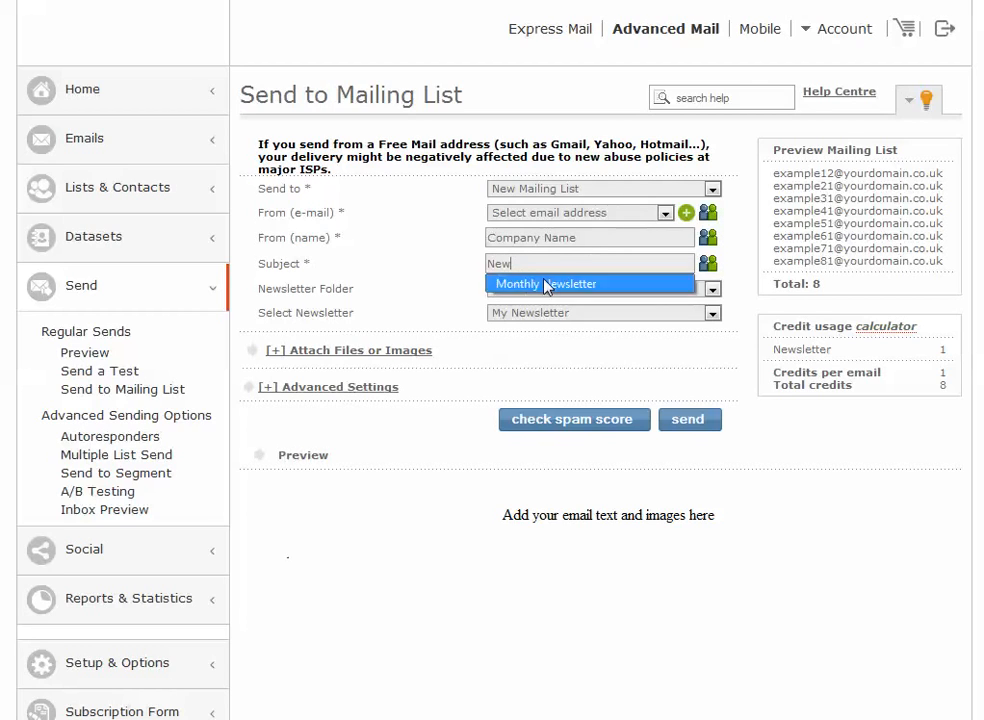
pyautogui.click(547, 284)
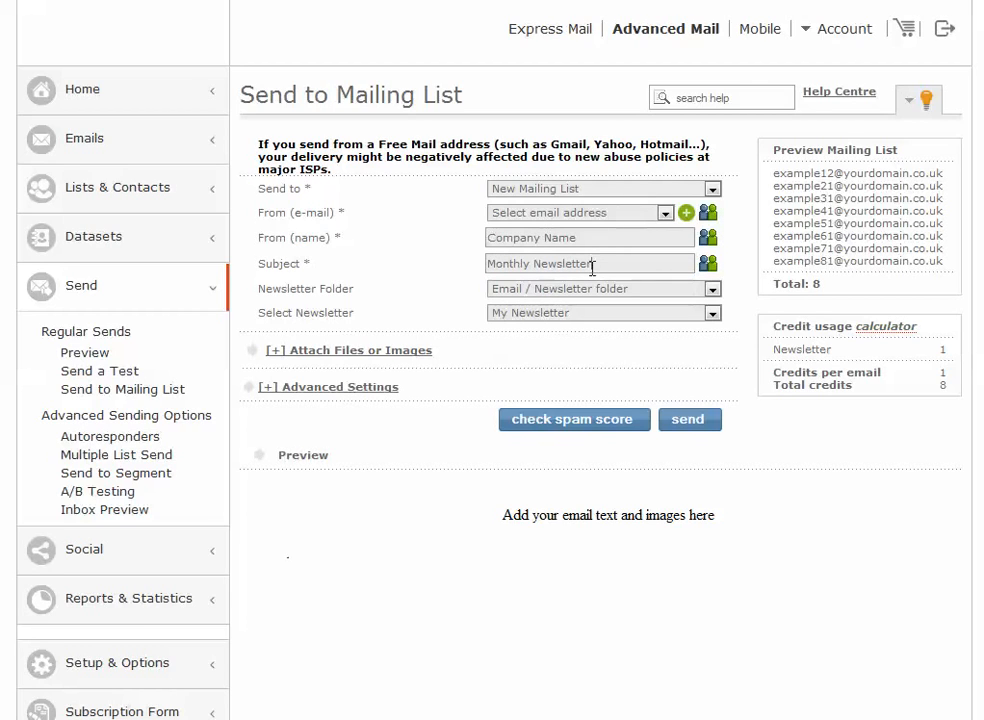
# - Personalise the subject with the Contacts dataset's First Name code, making it "<GM36974.1>First Name</GM> Your Monthly Newsletter Is Here"
pyautogui.click(709, 265)
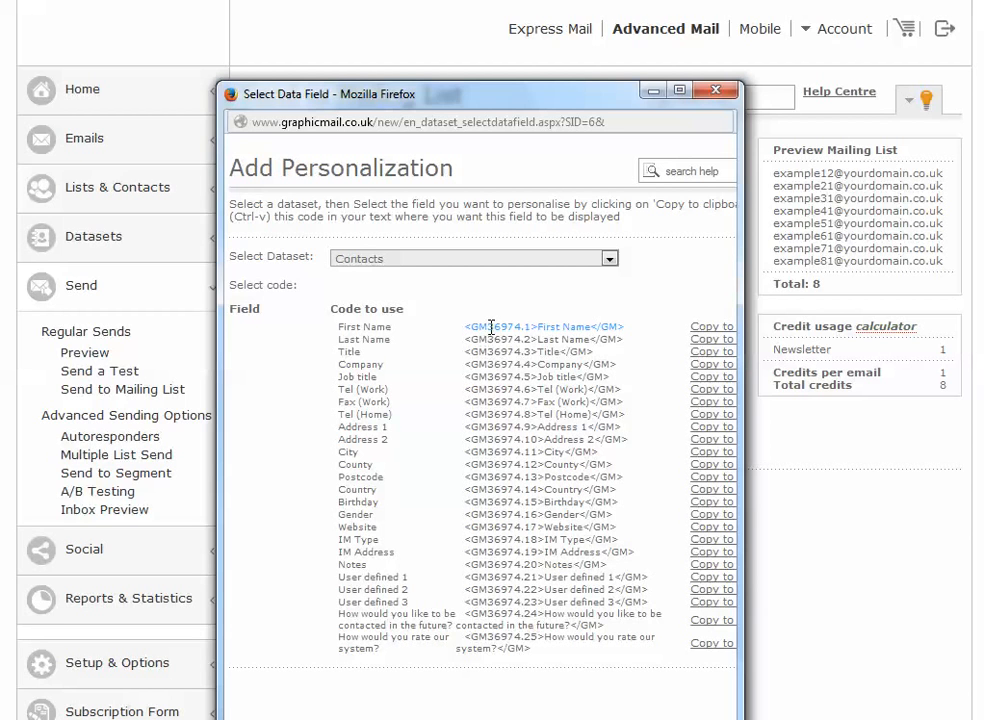
pyautogui.click(716, 91)
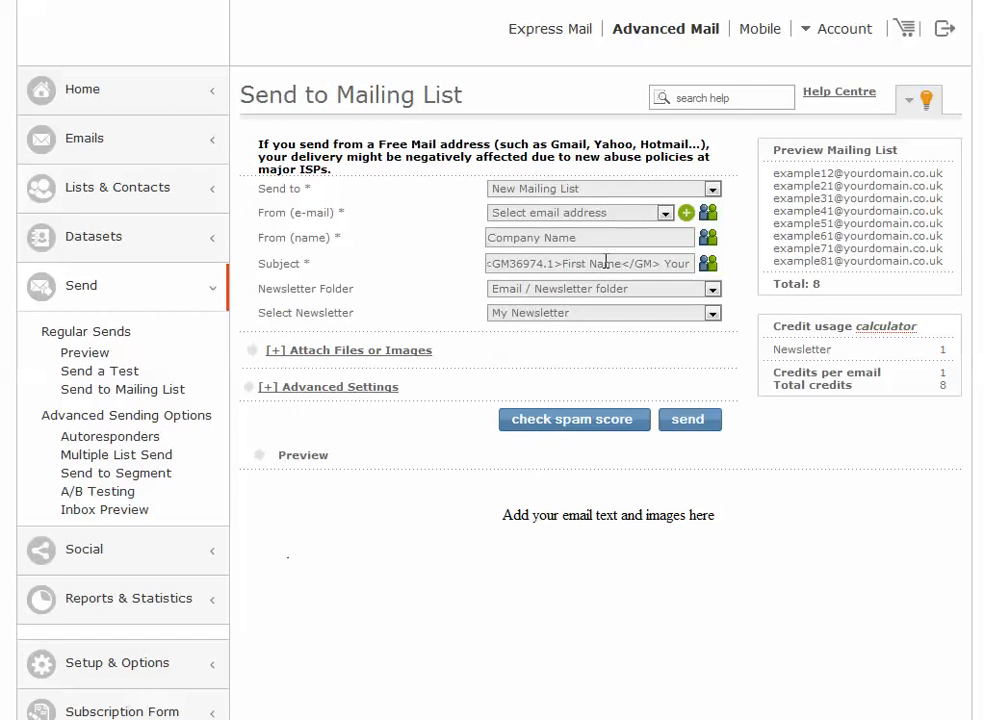
pyautogui.press('End')
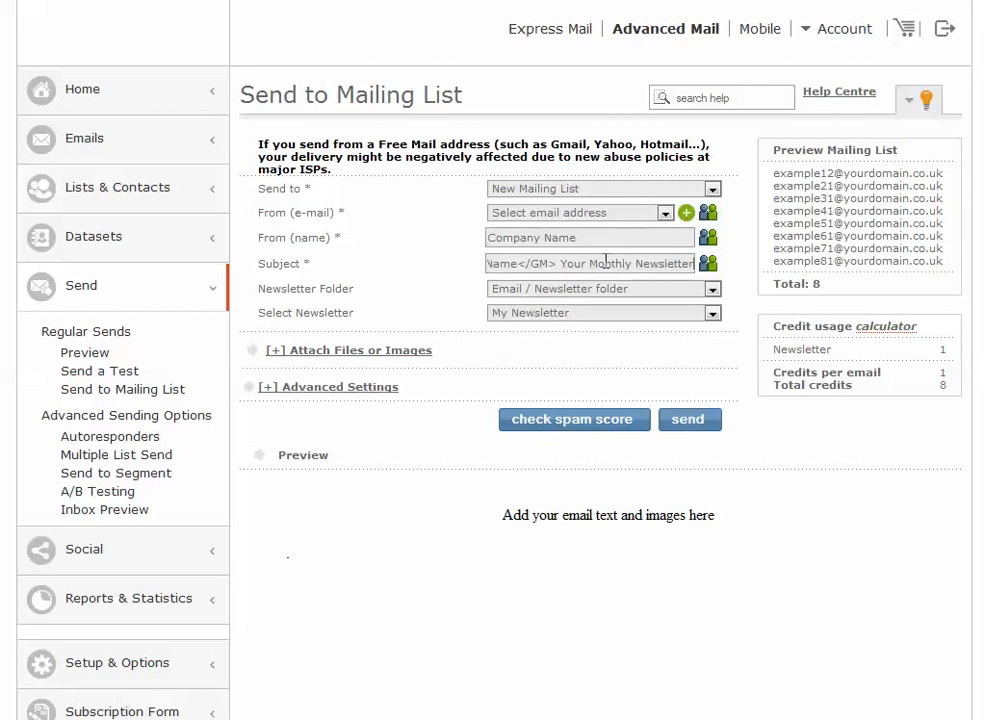
pyautogui.write('Is H')
pyautogui.press('BackSpace')
pyautogui.write('h')
pyautogui.press('BackSpace')
pyautogui.write('Here')
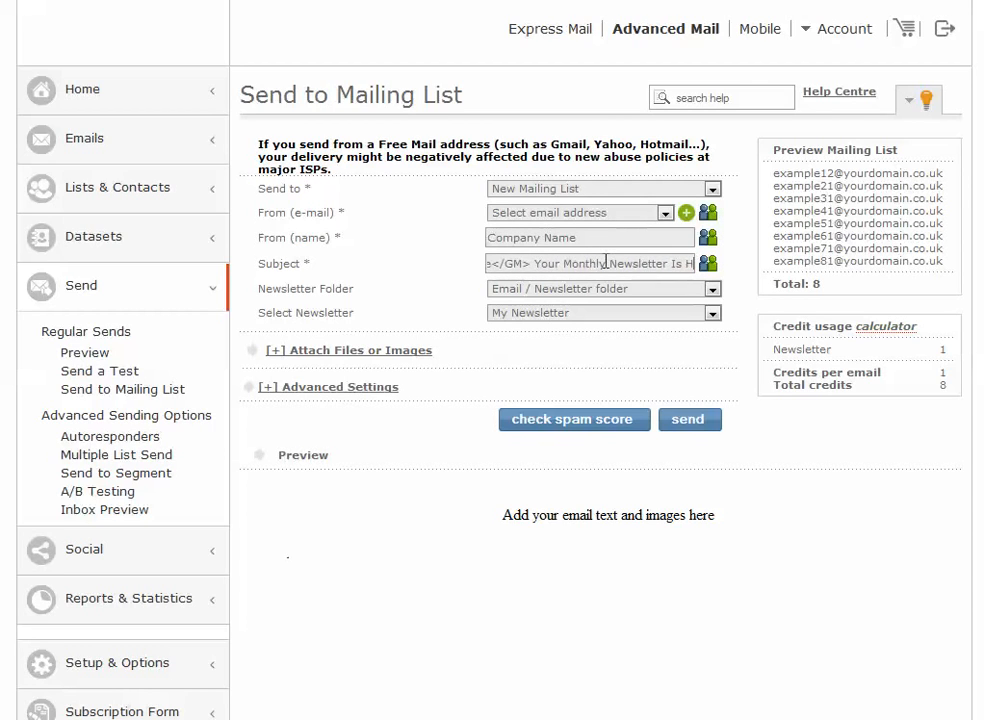
pyautogui.press('Home')
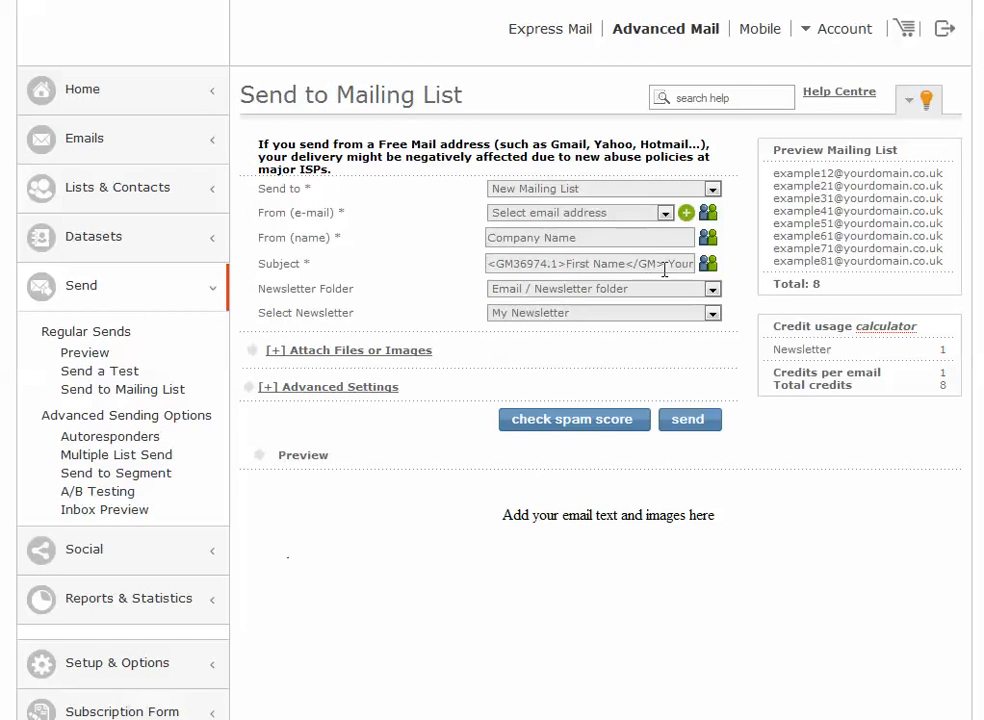
pyautogui.moveTo(663, 264); pyautogui.dragTo(463, 274)
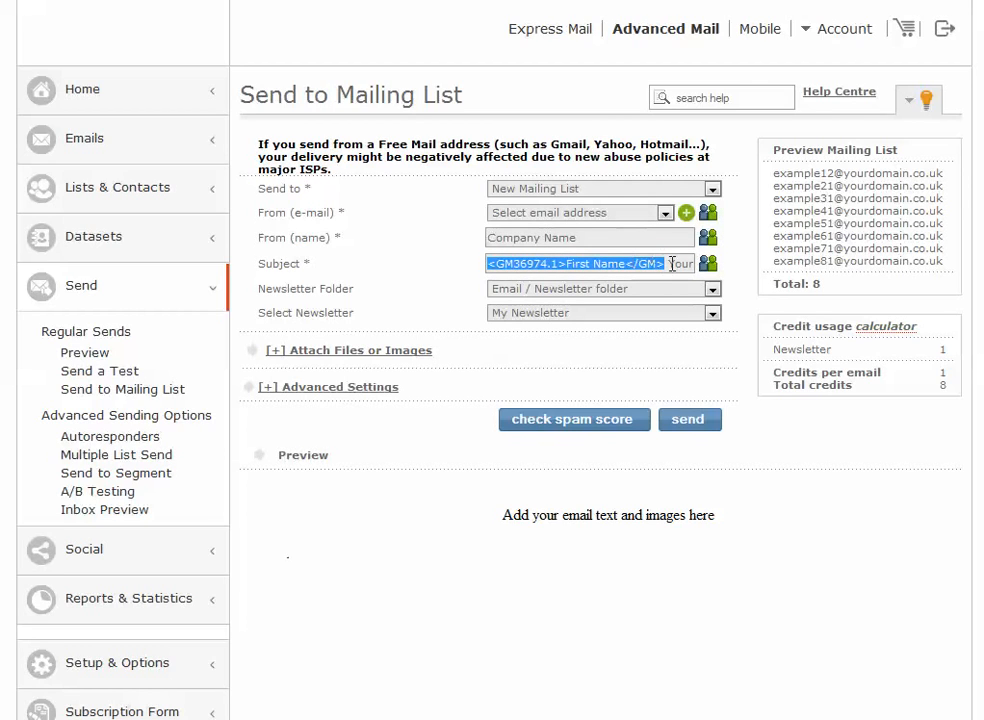
pyautogui.moveTo(667, 264); pyautogui.dragTo(718, 263)
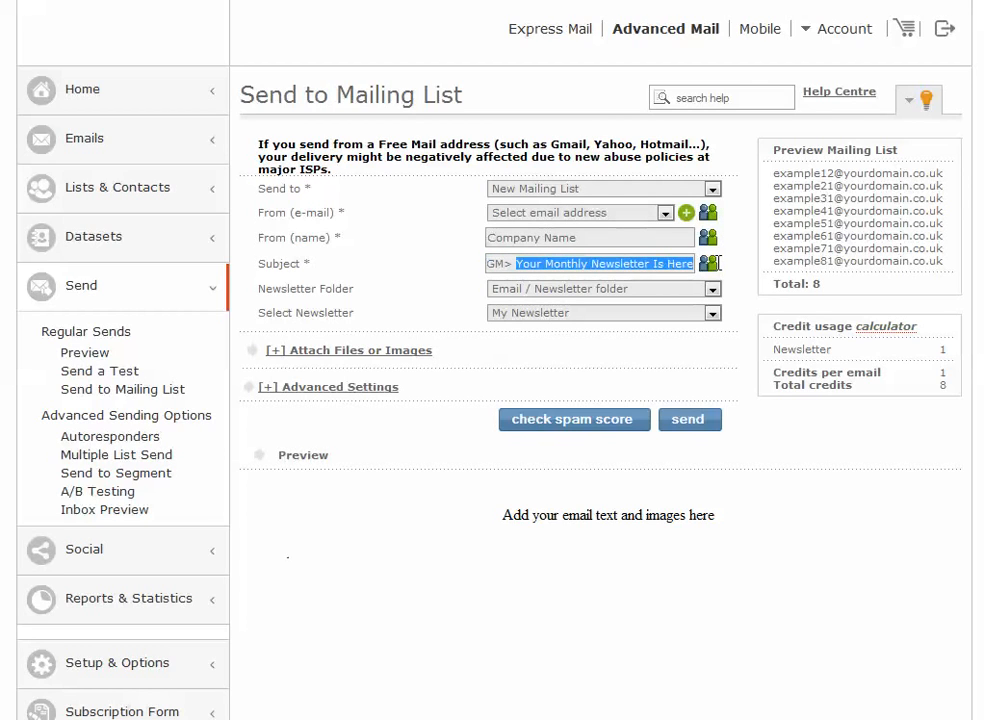
pyautogui.click(589, 263)
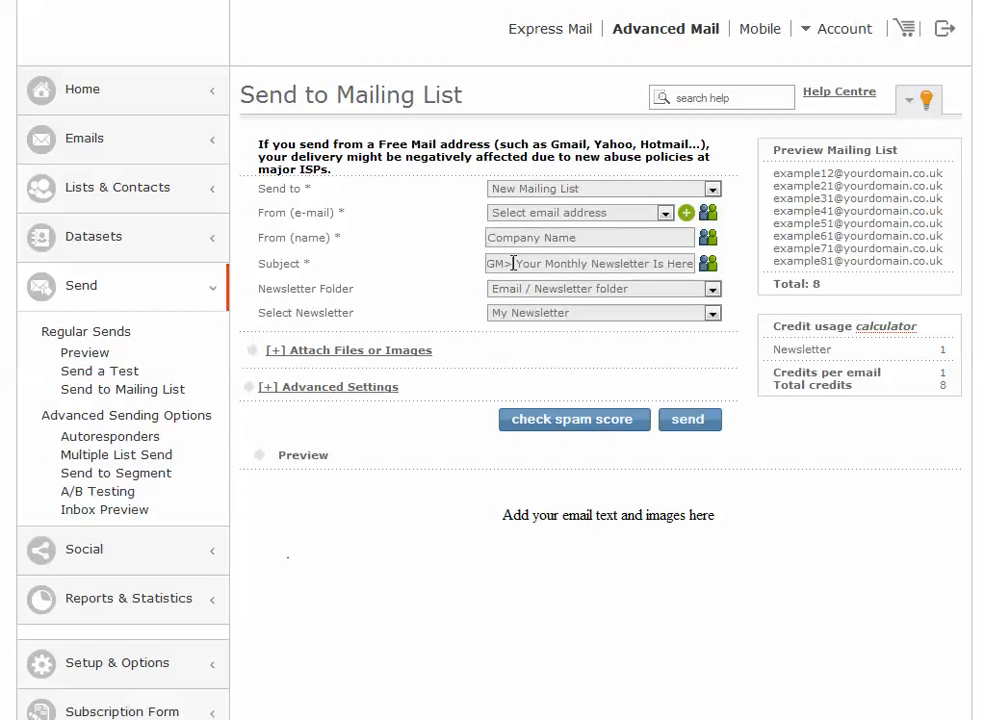
pyautogui.click(463, 286)
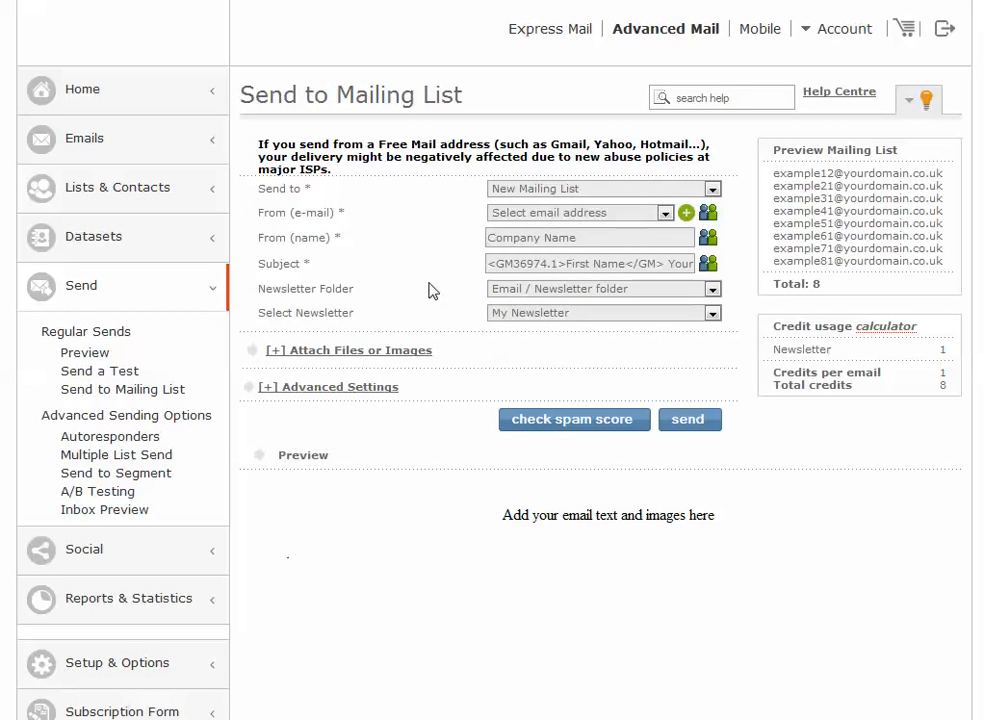
# - Choose Example Newsletter from the Email / Newsletter folder for the mailing list send
pyautogui.click(567, 287)
pyautogui.click(567, 291)
pyautogui.click(555, 313)
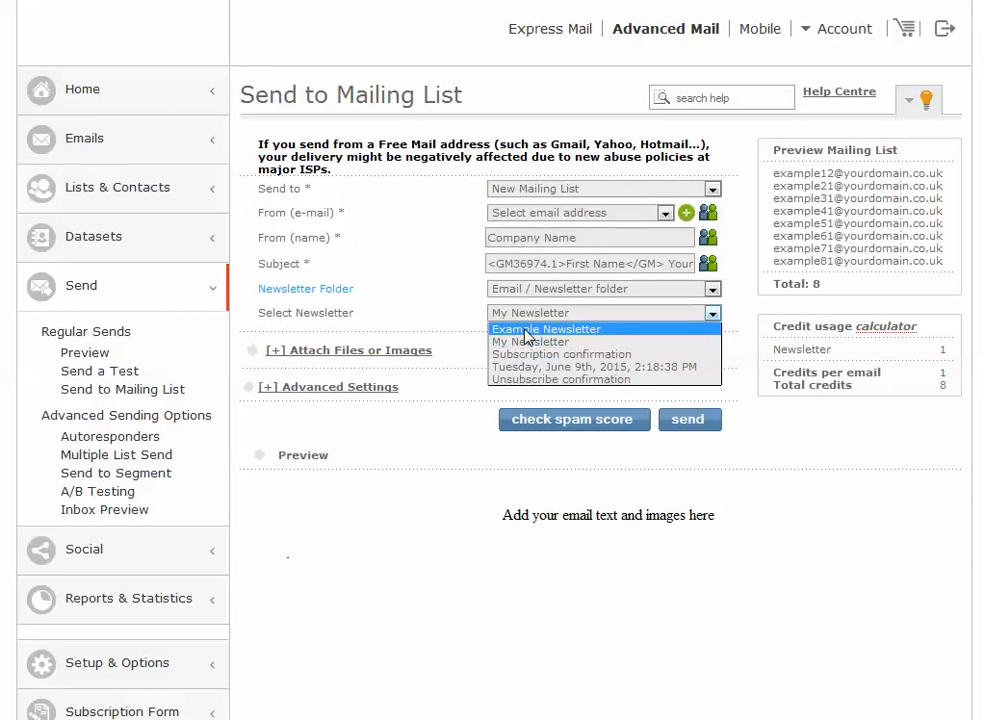
pyautogui.click(530, 330)
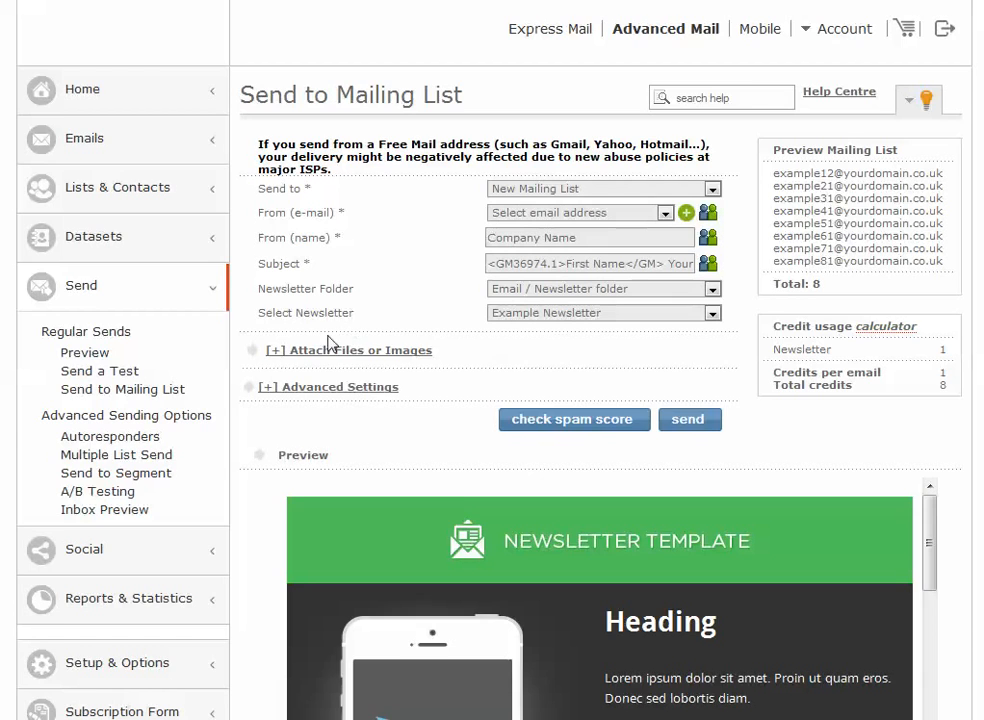
# - Examine the send's options for embedding images and attaching files
pyautogui.click(275, 352)
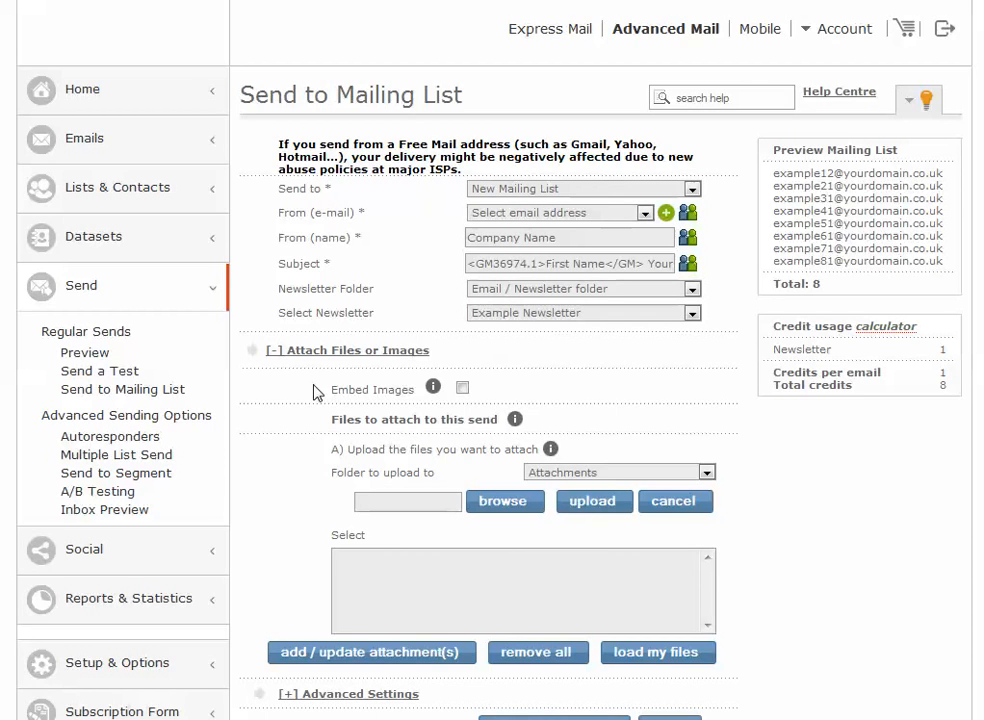
pyautogui.moveTo(436, 390)
pyautogui.click(275, 355)
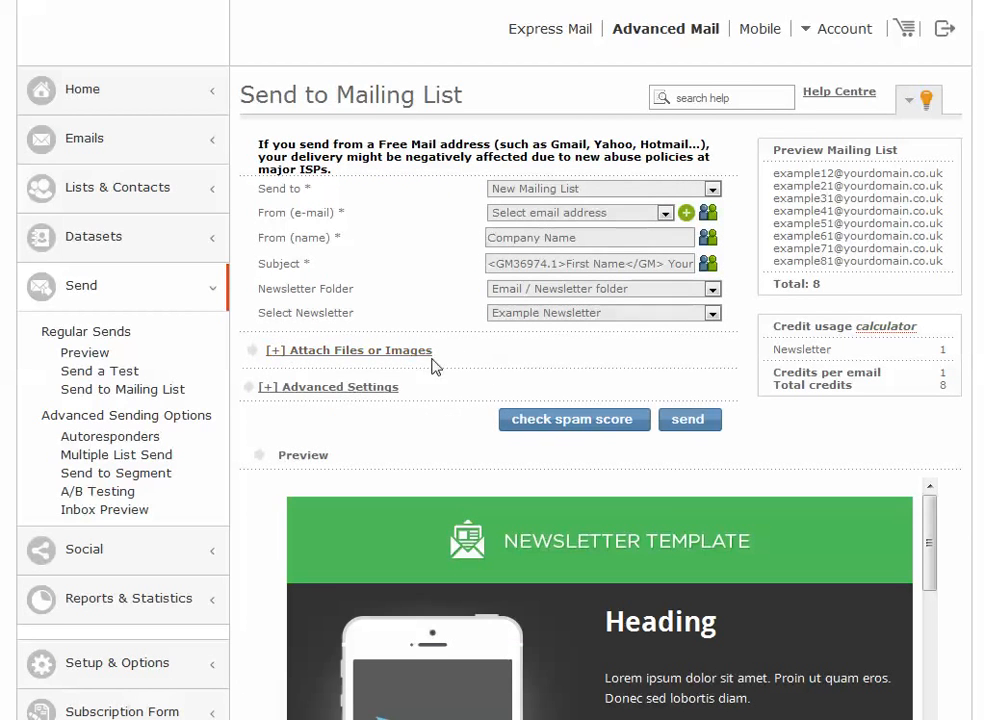
# - Enable Send Text version only in the mailing list send's advanced settings
pyautogui.click(281, 389)
pyautogui.click(471, 418)
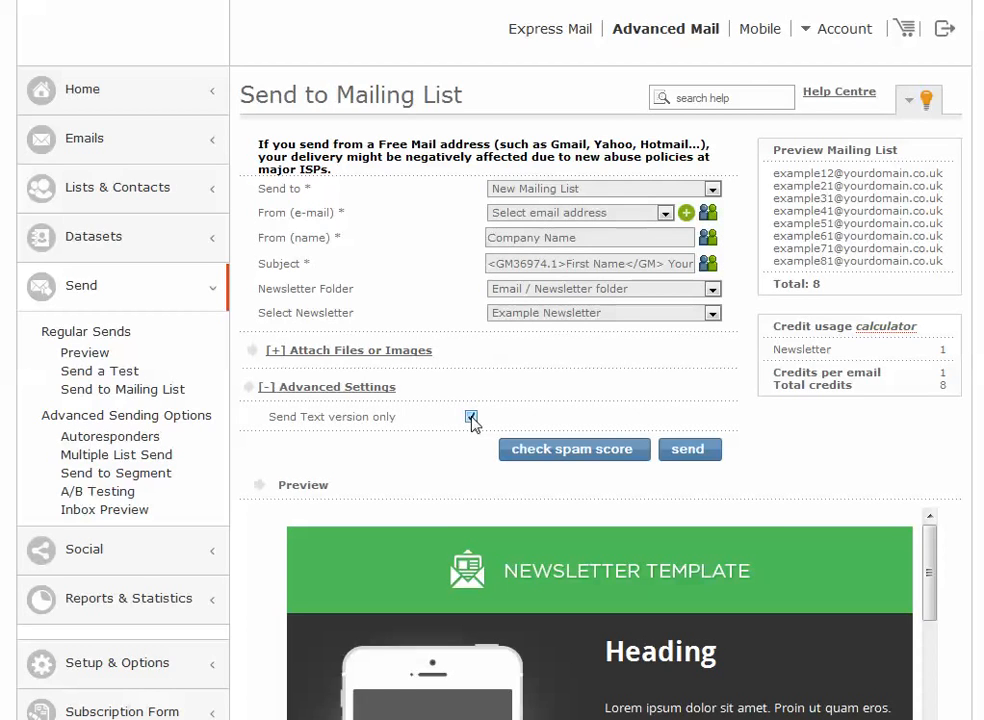
pyautogui.click(358, 388)
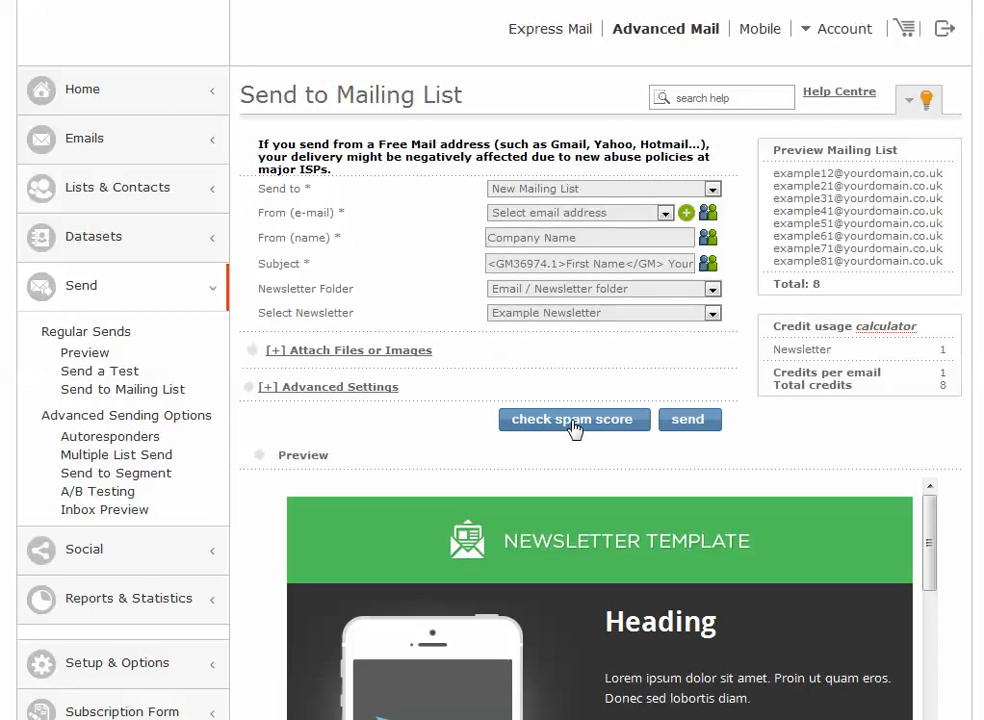
# - Try to send the newsletter to New Mailing List and cancel the send
pyautogui.click(692, 427)
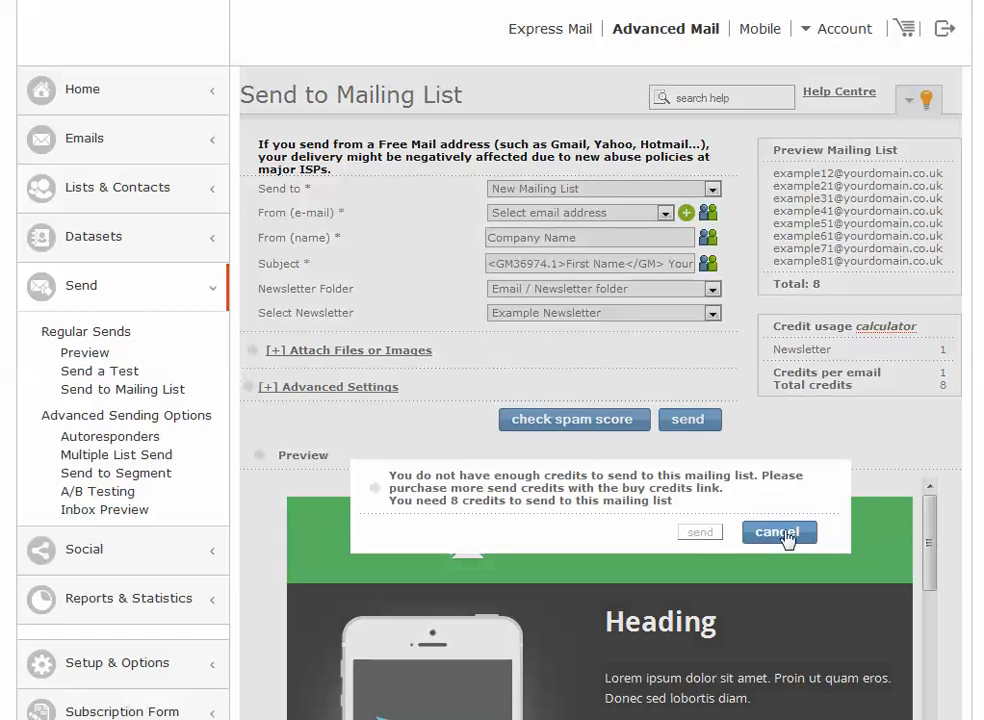
pyautogui.click(784, 533)
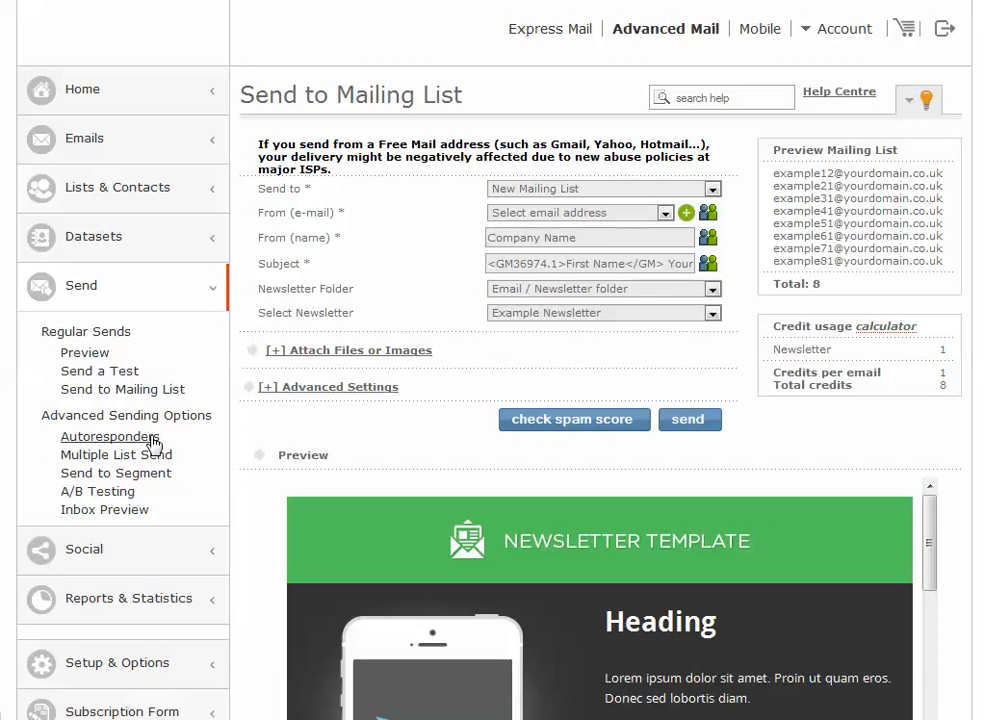
# - Create an inbox preview of Example Newsletter with the subject New Email
pyautogui.click(136, 511)
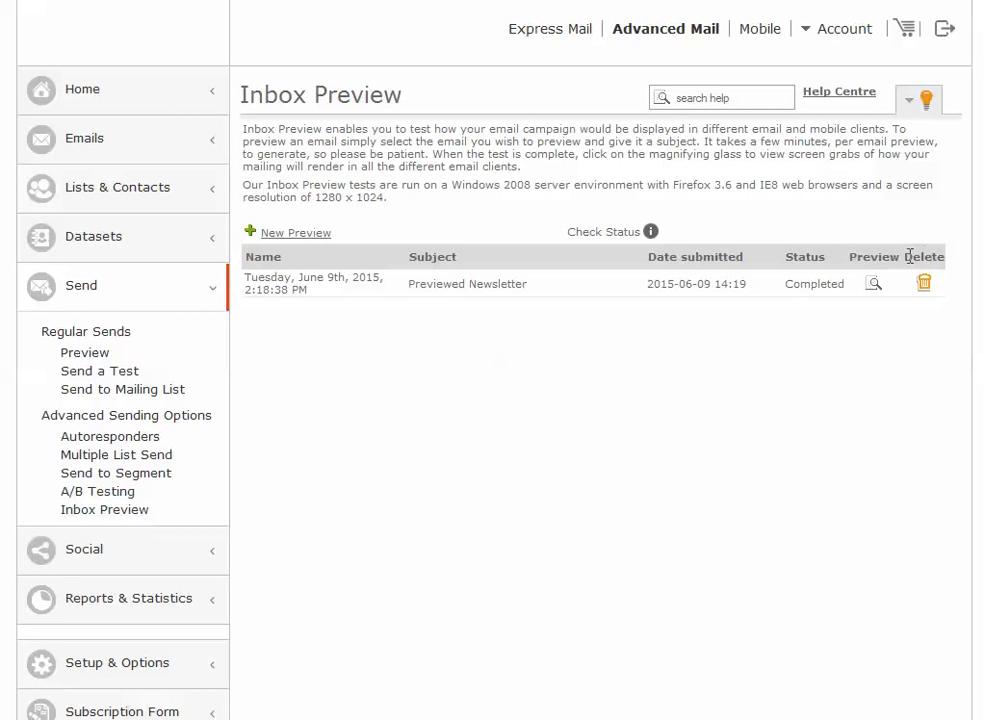
pyautogui.click(294, 236)
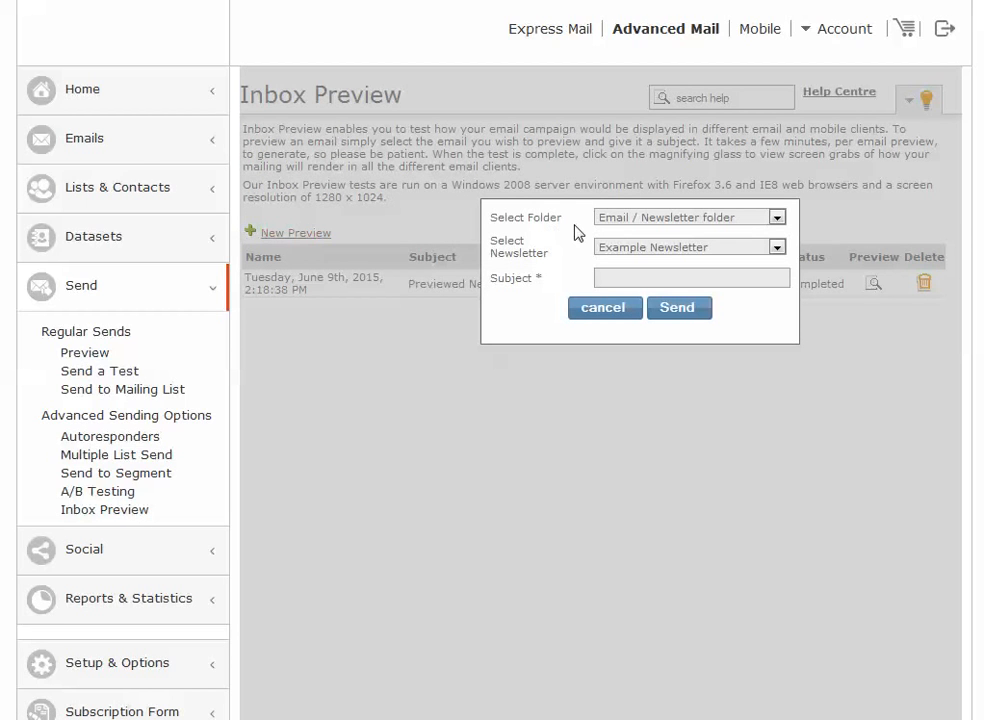
pyautogui.click(673, 279)
pyautogui.write('New Email')
pyautogui.click(677, 309)
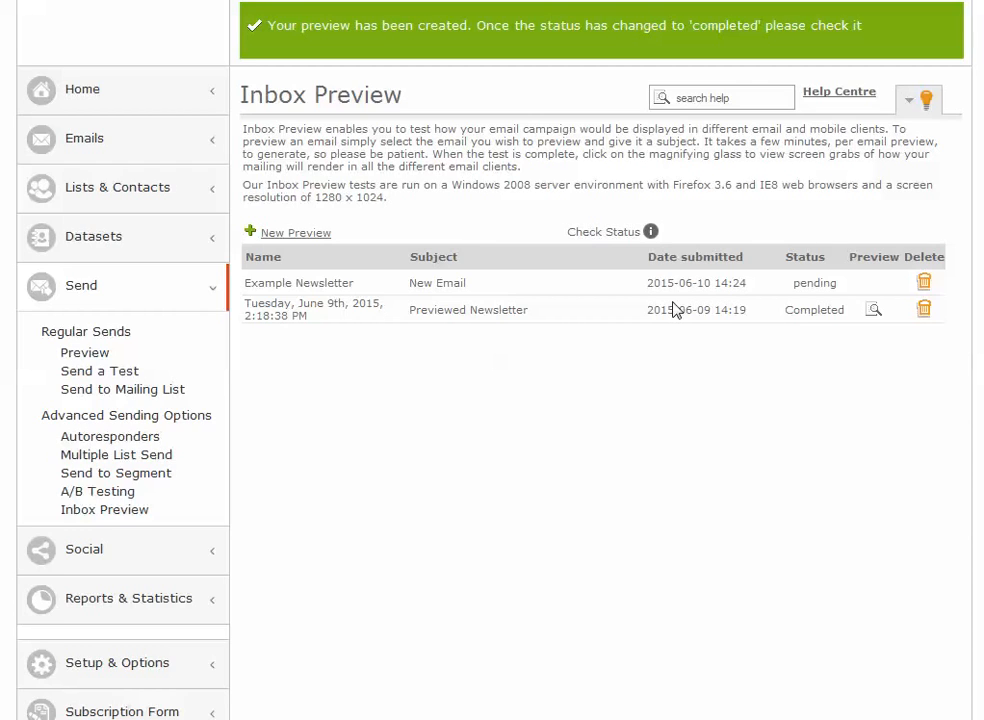
# - Open the completed Previewed Newsletter inbox preview and look through its renderings in the different email and mobile clients
pyautogui.click(873, 312)
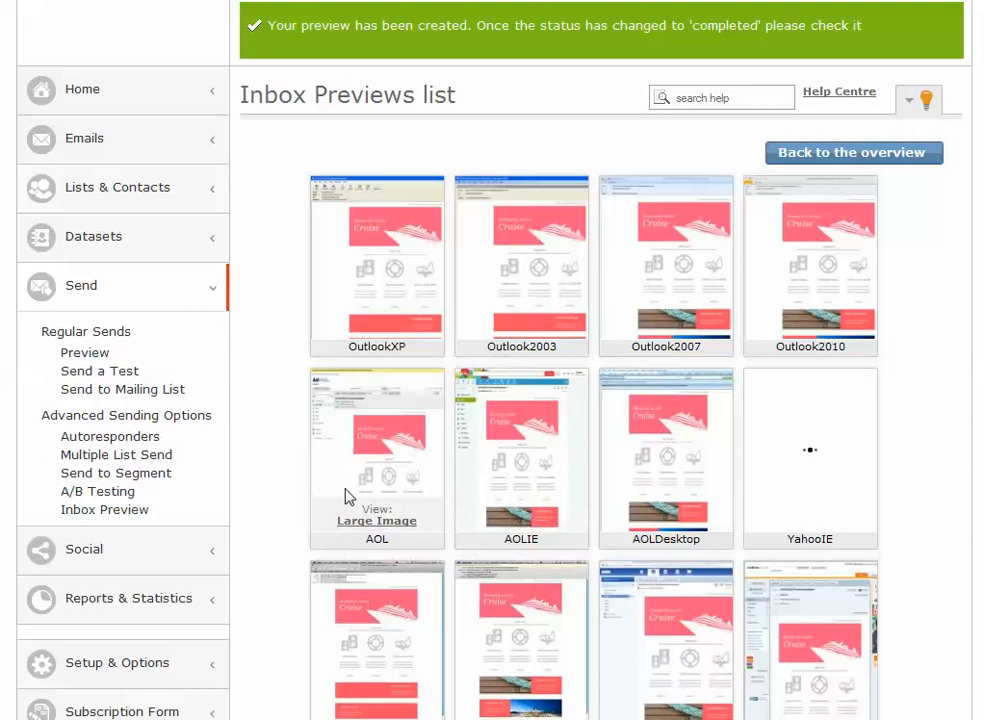
pyautogui.scroll(-2, 403, 466)
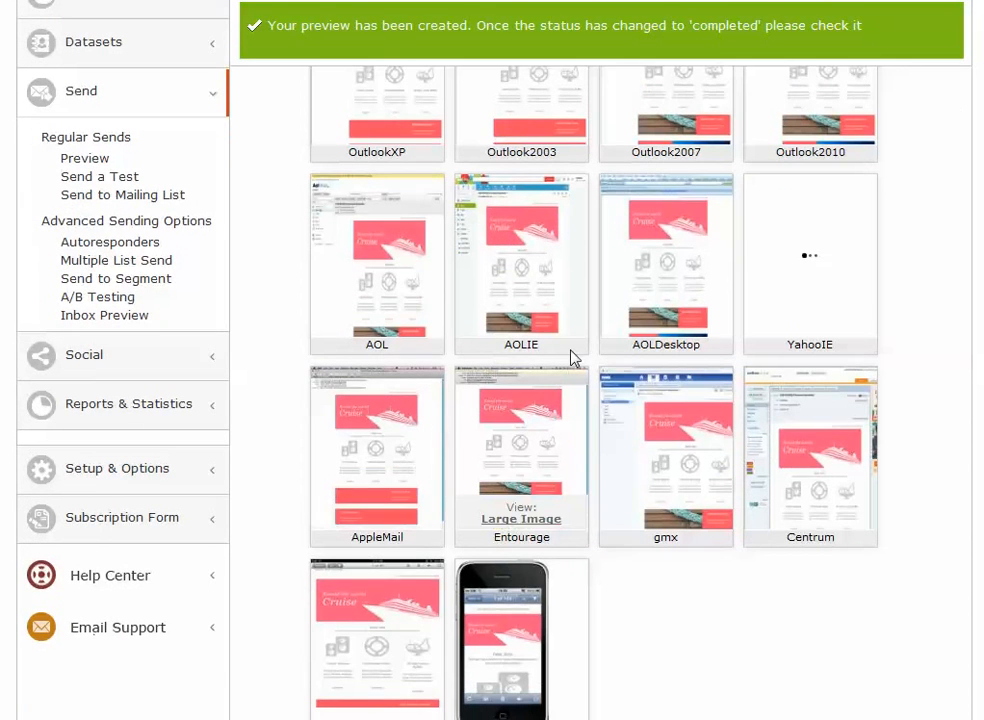
pyautogui.scroll(-1, 593, 534)
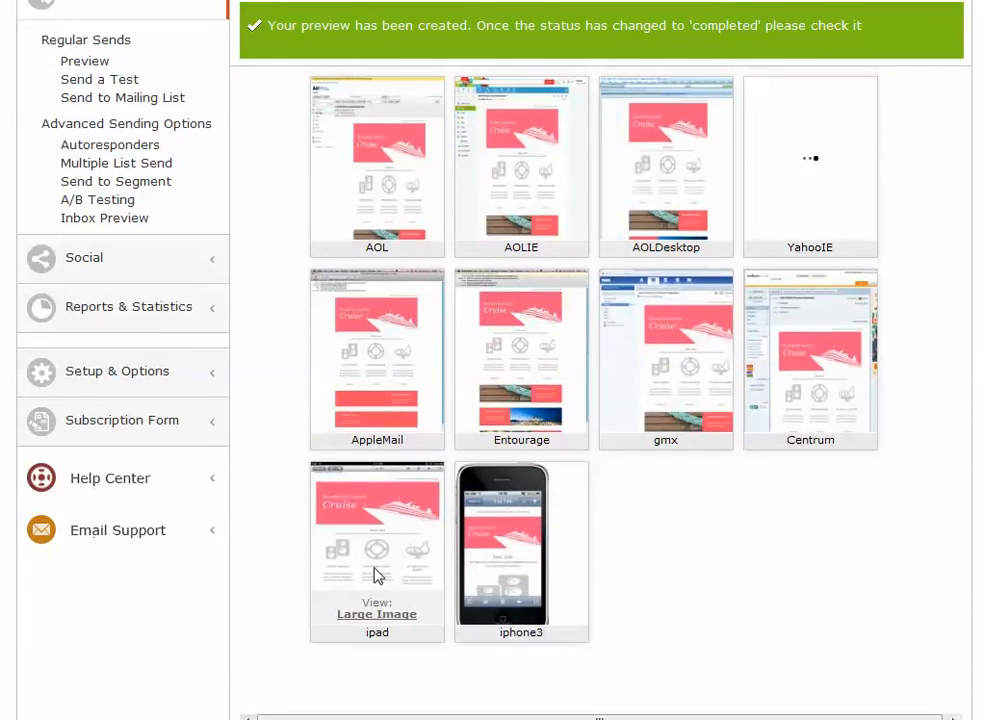
pyautogui.scroll(3, 933, 560)
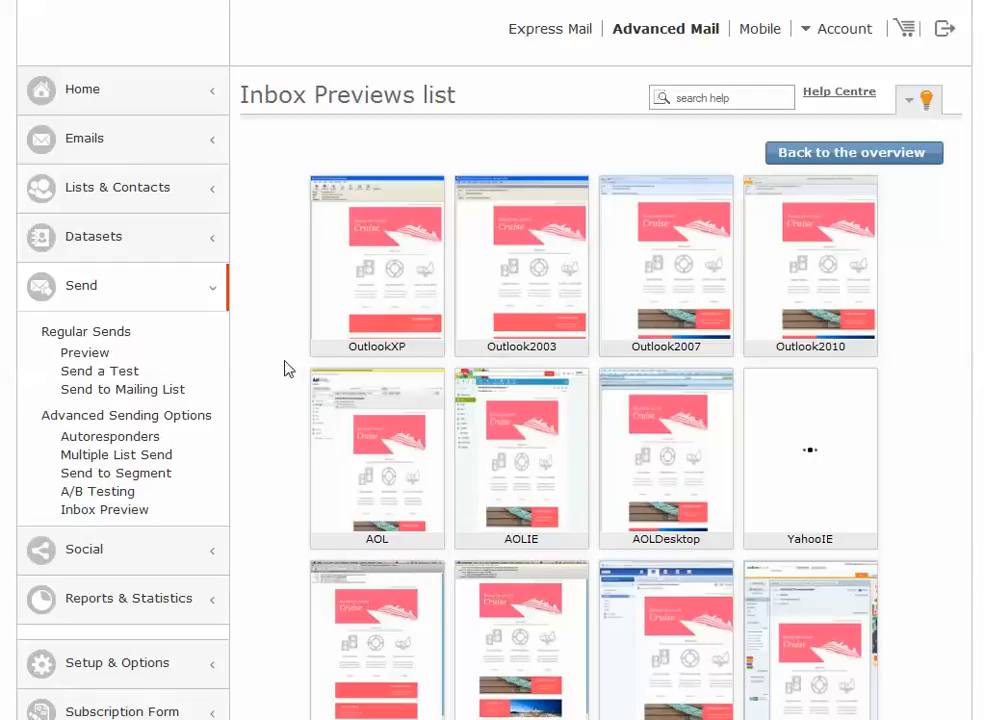
# - Start a new A/B test named Example Test that compares newsletter subject lines
pyautogui.click(113, 500)
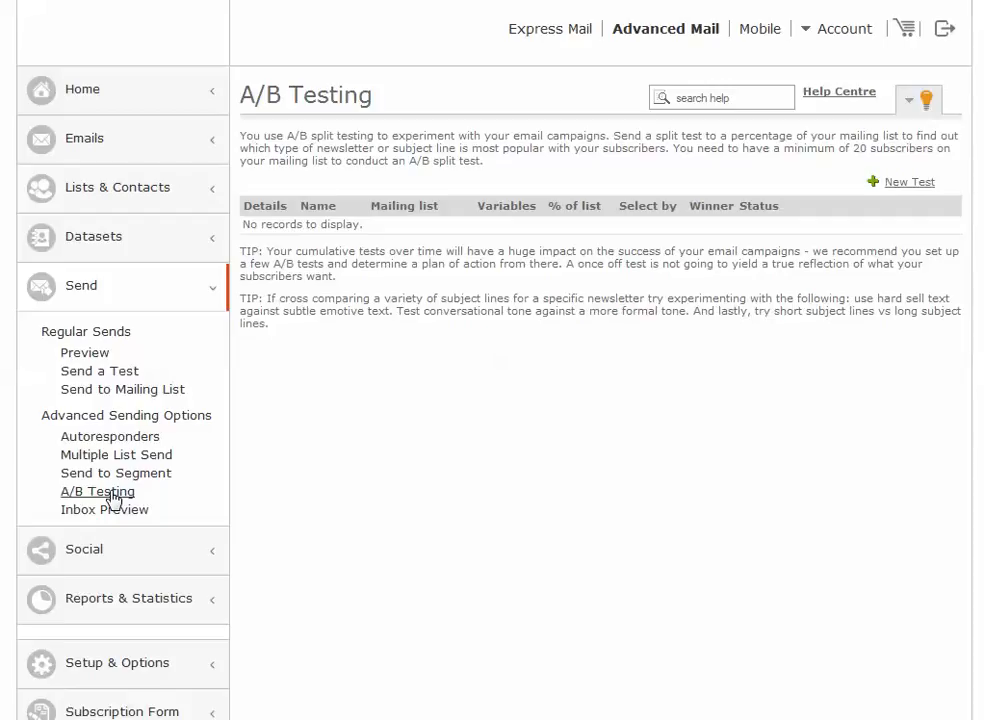
pyautogui.click(910, 183)
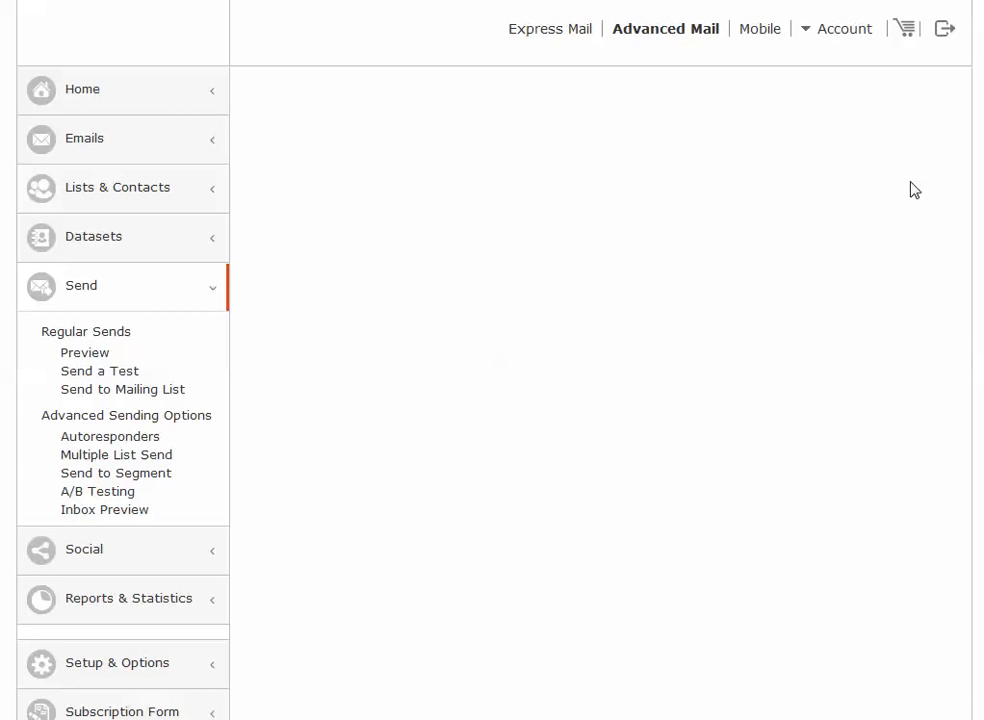
pyautogui.click(538, 172)
pyautogui.write('Example Test')
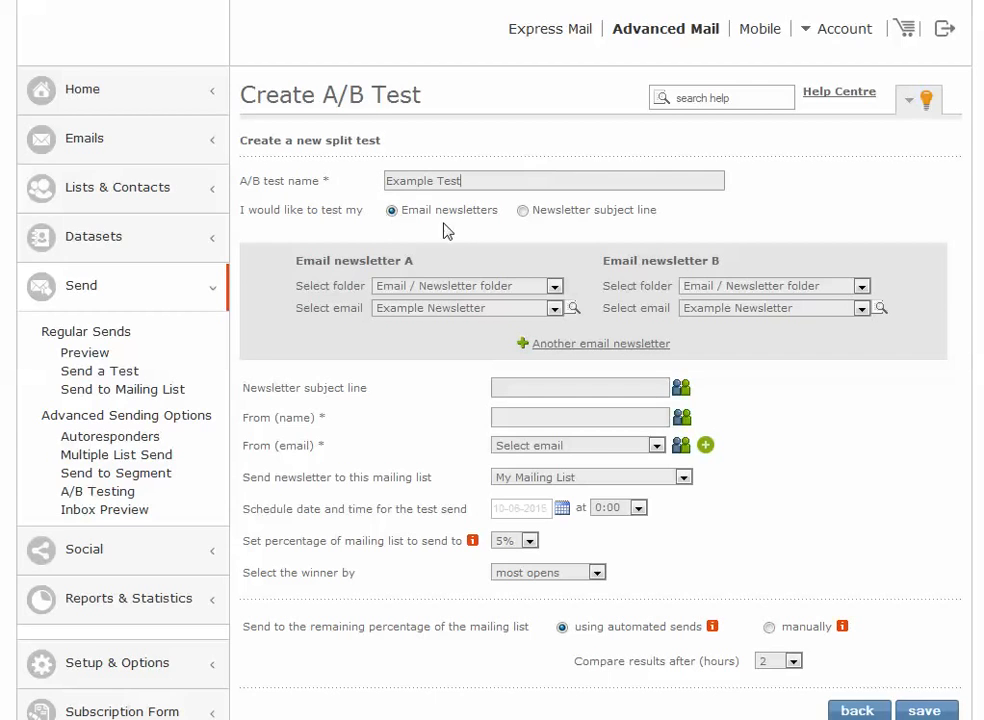
pyautogui.click(522, 212)
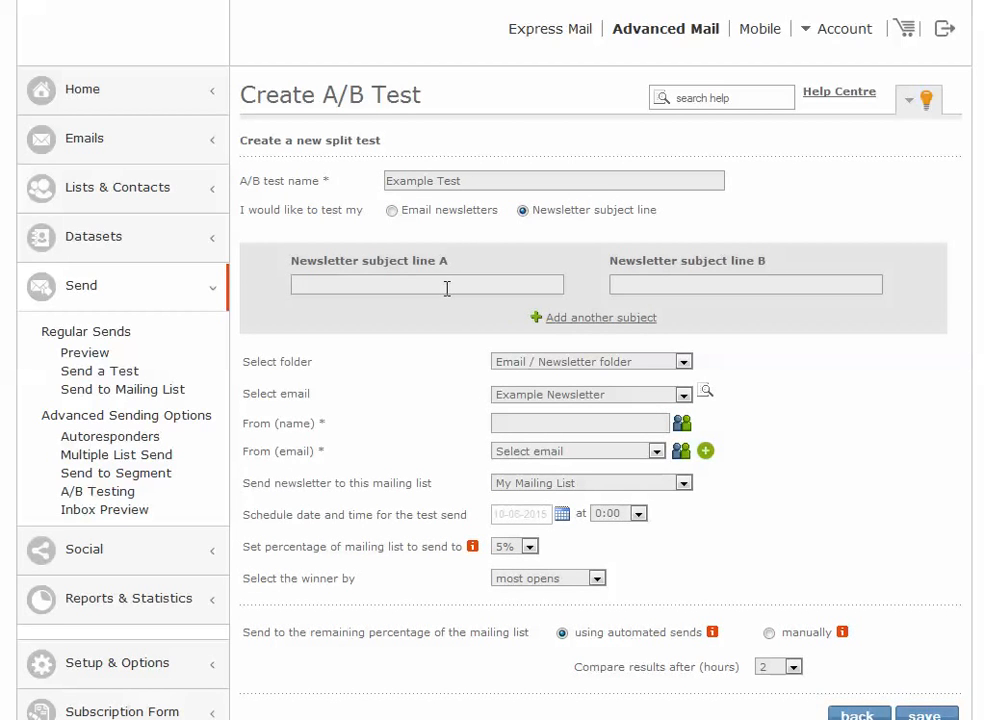
# - Set subject line A to "<GM36974.1>First Name</GM> your newsletter is here" and subject line B to "Monthly Newsletter"
pyautogui.click(447, 285)
pyautogui.write('<GM36974.1>First Name</GM>')
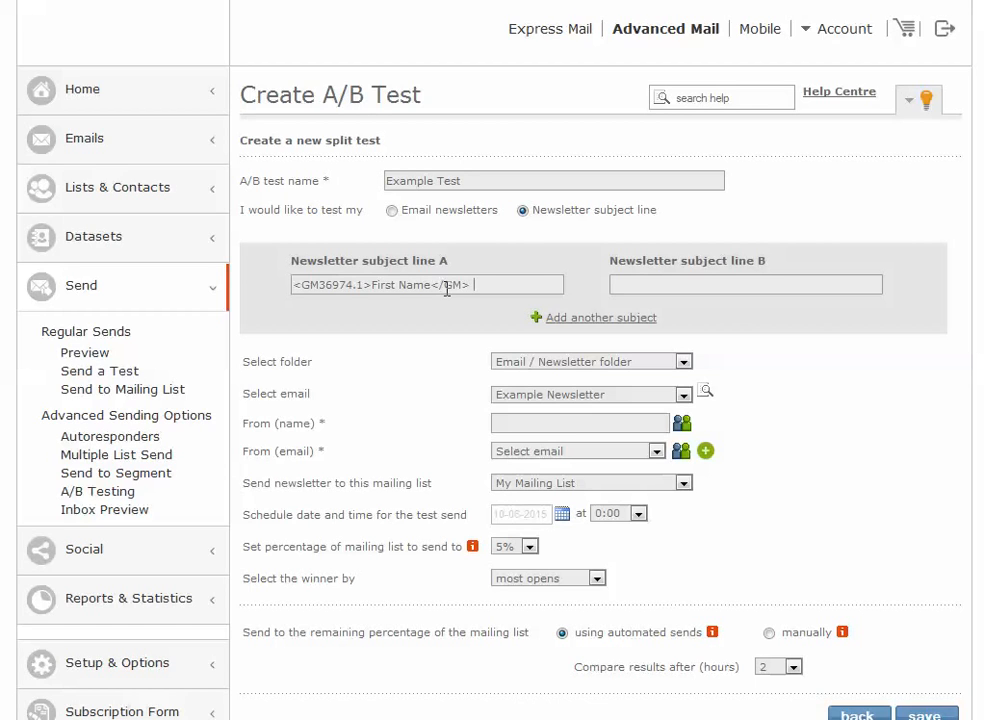
pyautogui.write('your newsletter is here')
pyautogui.click(687, 282)
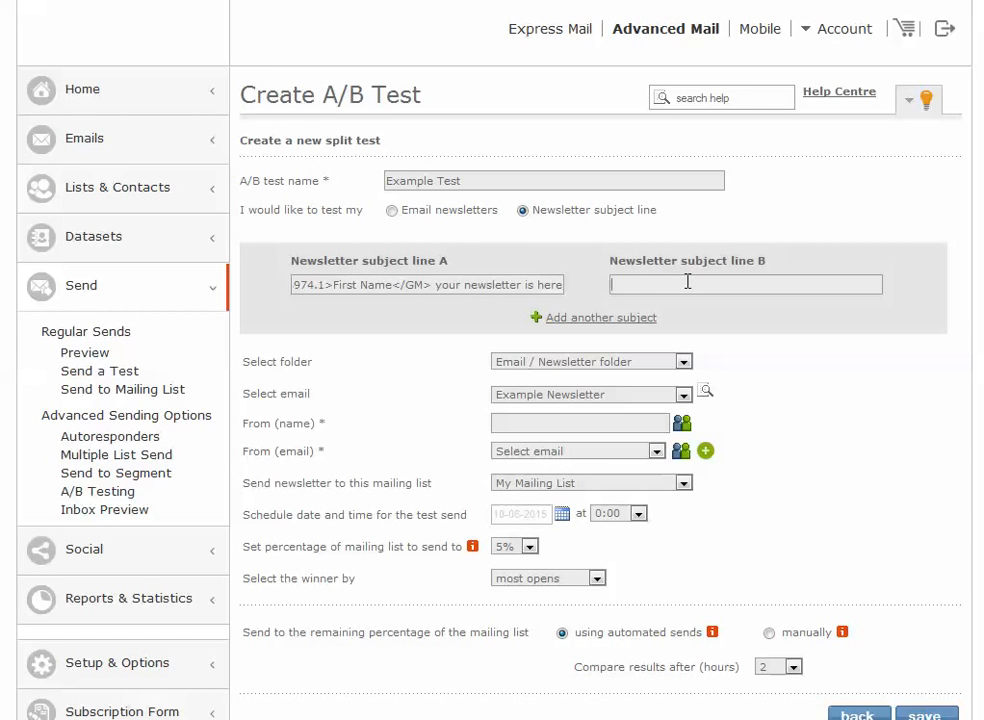
pyautogui.write('Monthly Newsletter')
# - Keep the Email / Newsletter folder, set the A/B test's sender name to Company Name, and target New Mailing List
pyautogui.click(555, 365)
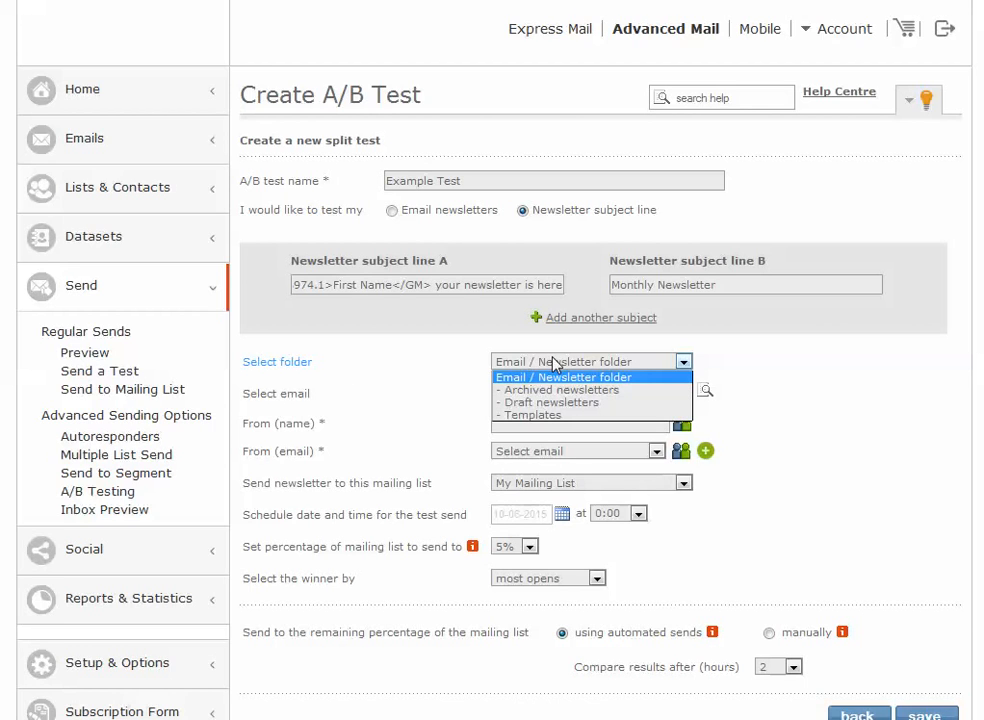
pyautogui.click(468, 373)
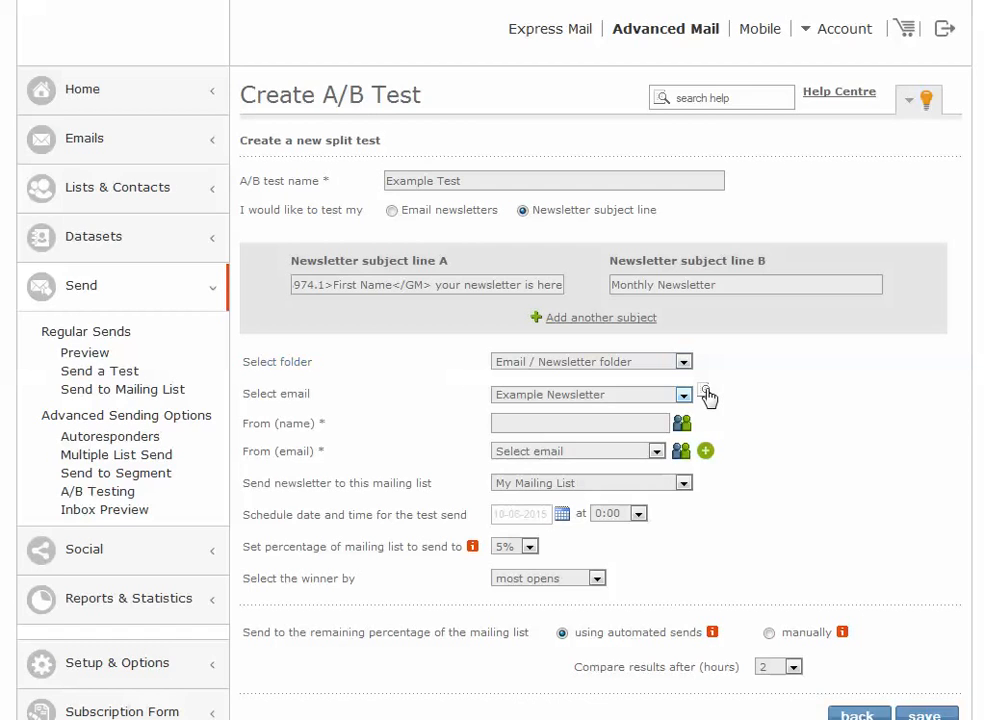
pyautogui.click(536, 421)
pyautogui.write('Company Name')
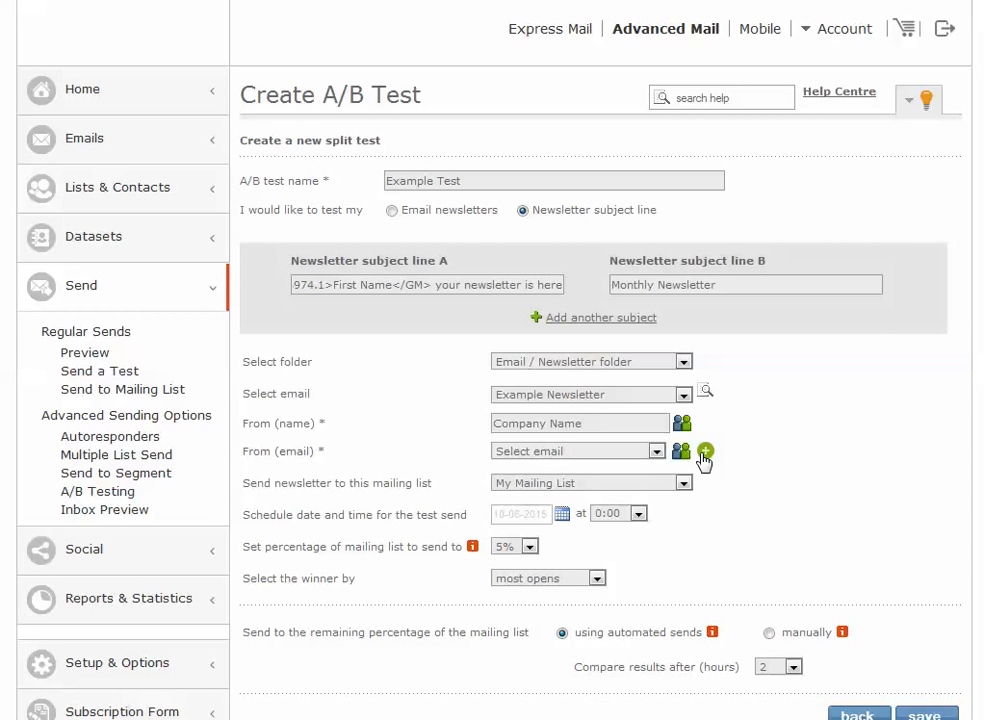
pyautogui.click(507, 485)
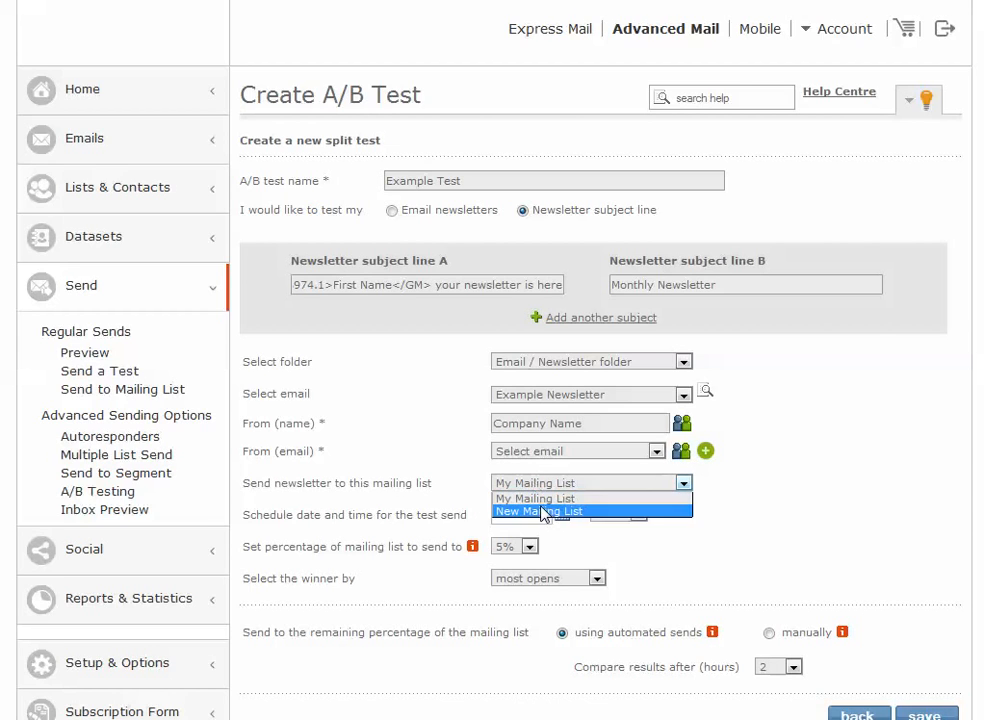
pyautogui.click(538, 511)
# - Schedule the test send for 10-06-2015 at 15:00 to 10% of the mailing list
pyautogui.scroll(-1, 398, 456)
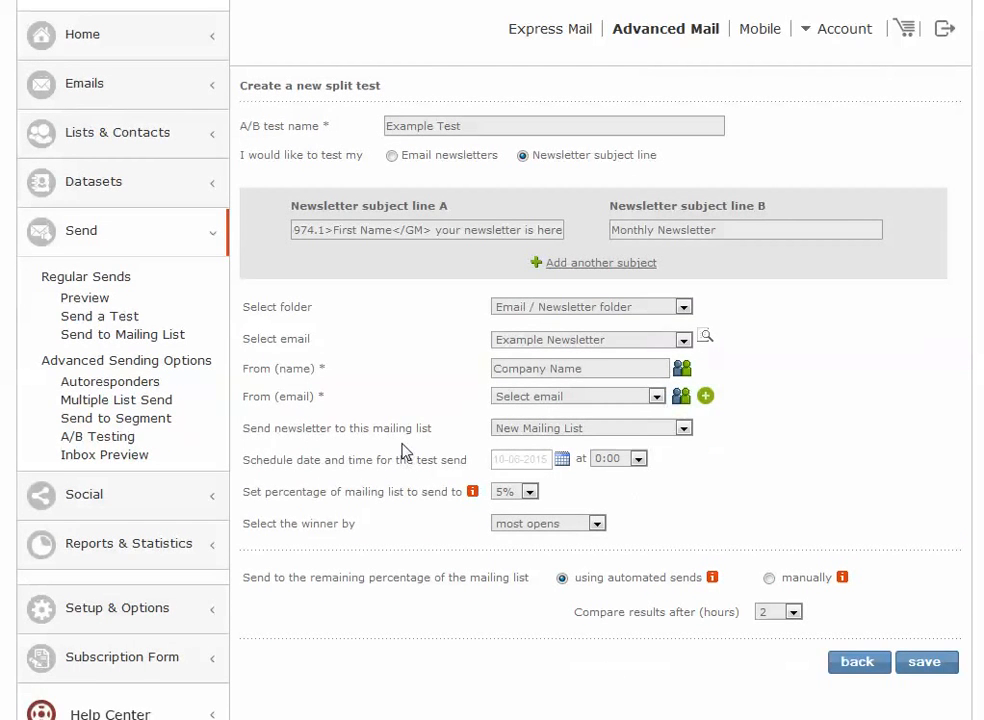
pyautogui.scroll(-1, 403, 450)
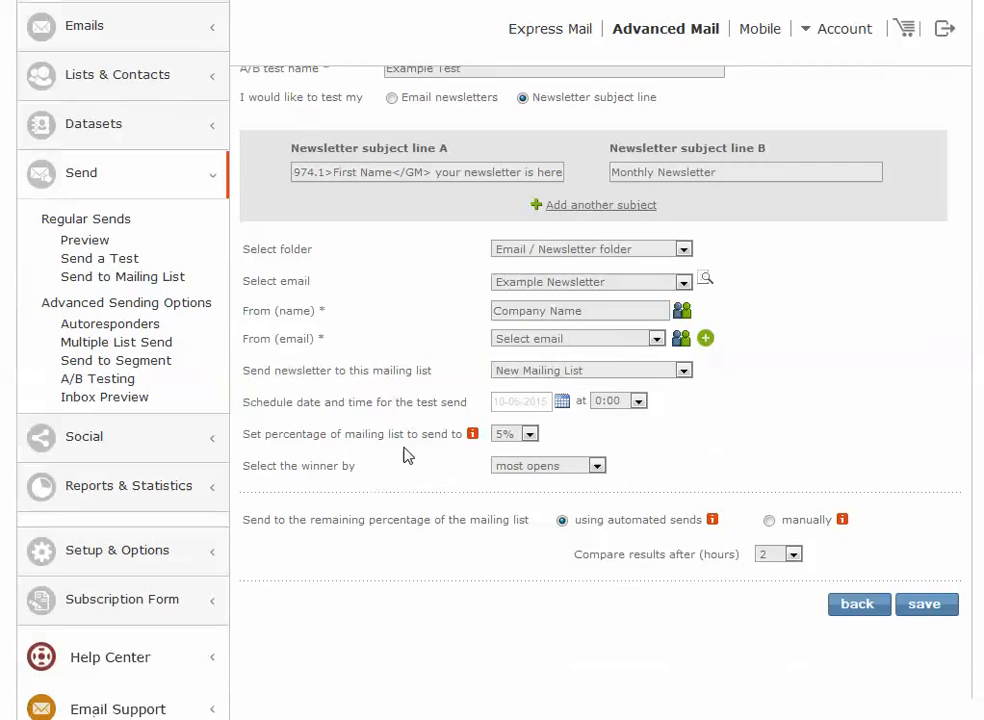
pyautogui.click(562, 399)
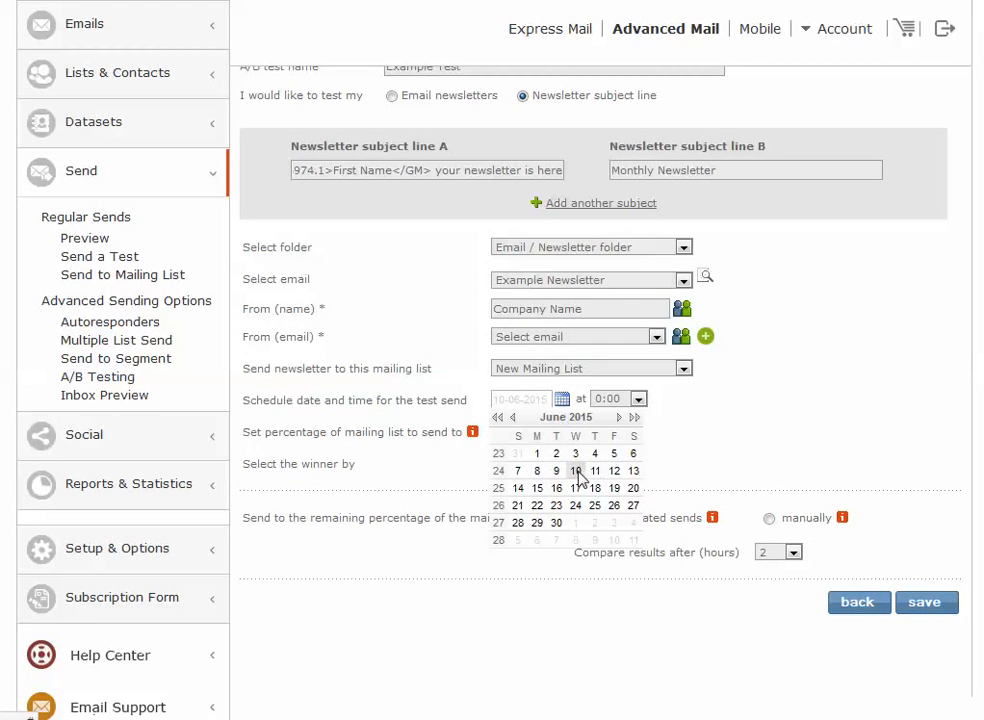
pyautogui.click(605, 399)
pyautogui.click(605, 399)
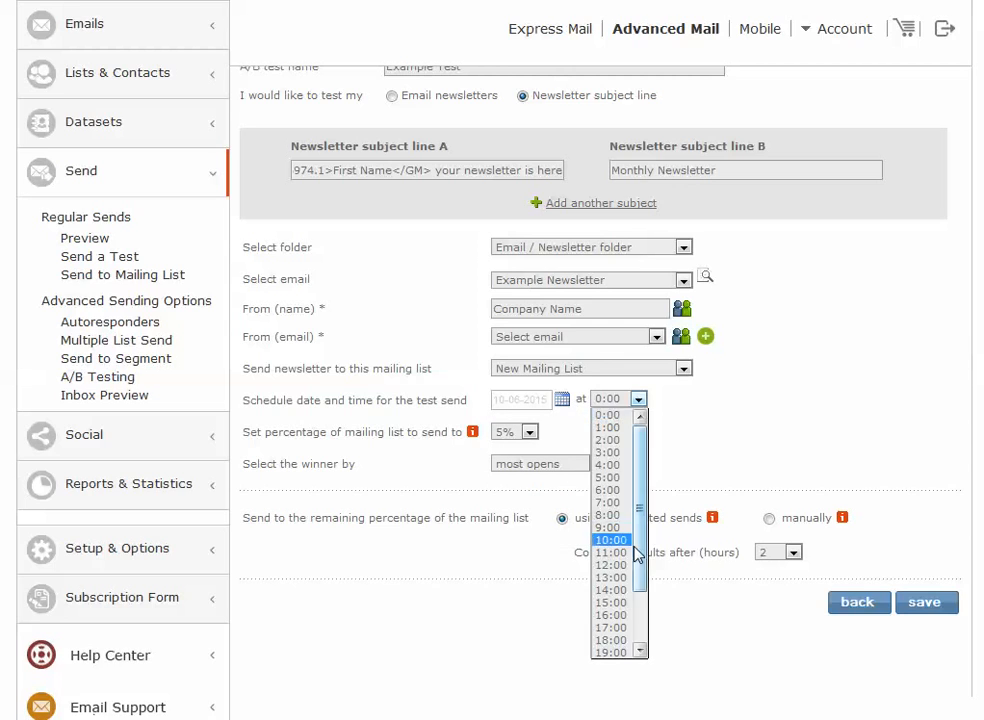
pyautogui.click(621, 606)
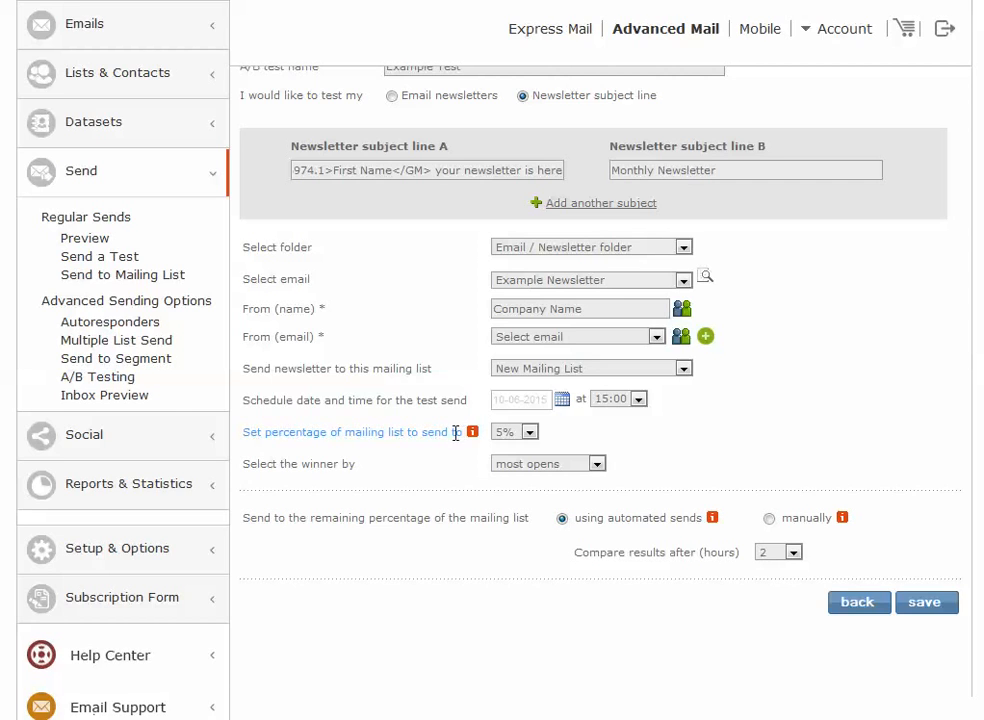
pyautogui.click(529, 432)
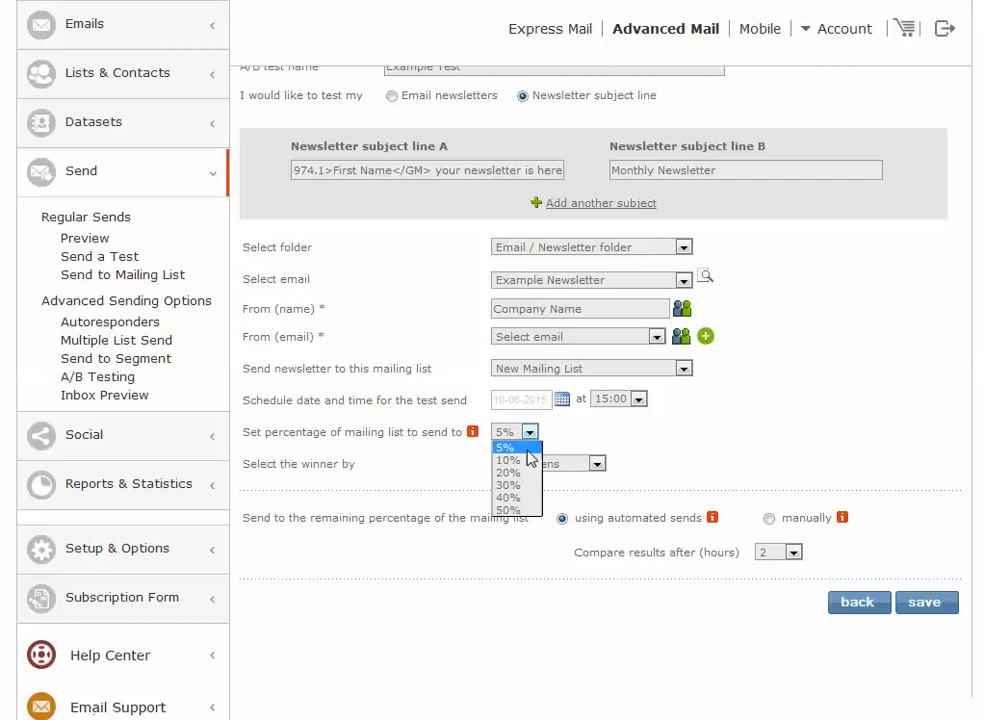
pyautogui.click(519, 460)
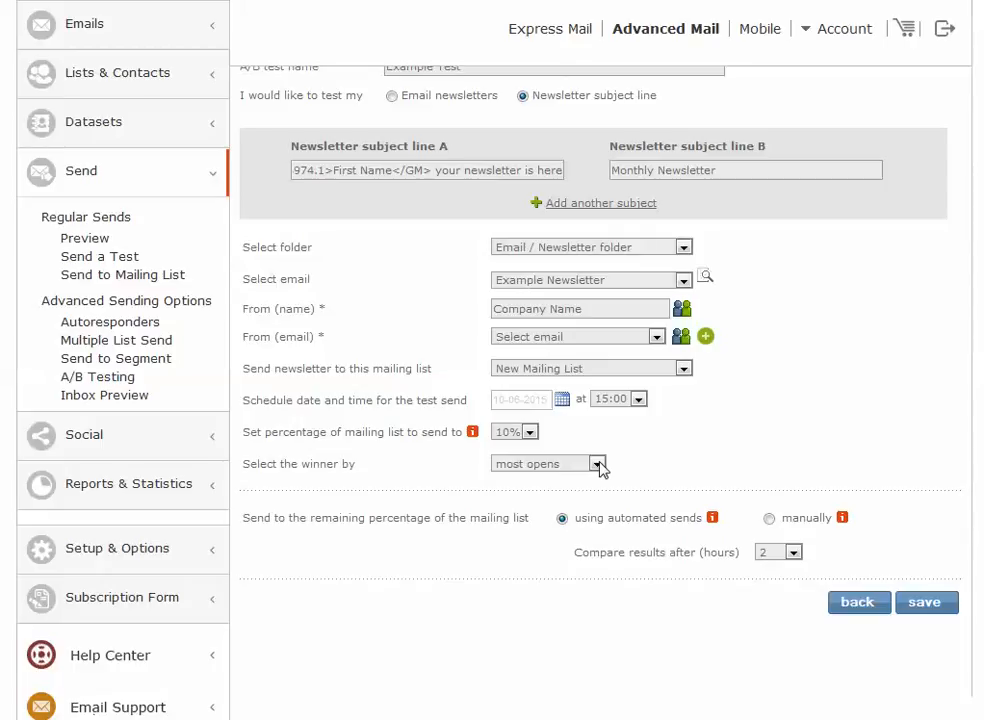
# - Review the A/B test's options for selecting the winner and the hours to wait before comparing results
pyautogui.click(597, 464)
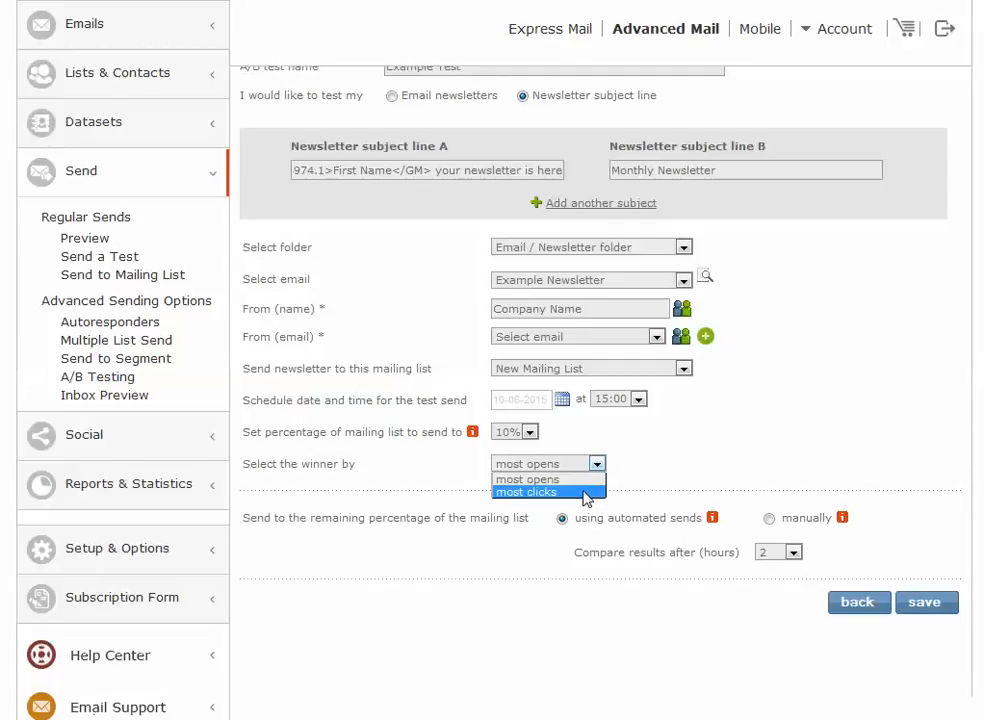
pyautogui.click(717, 446)
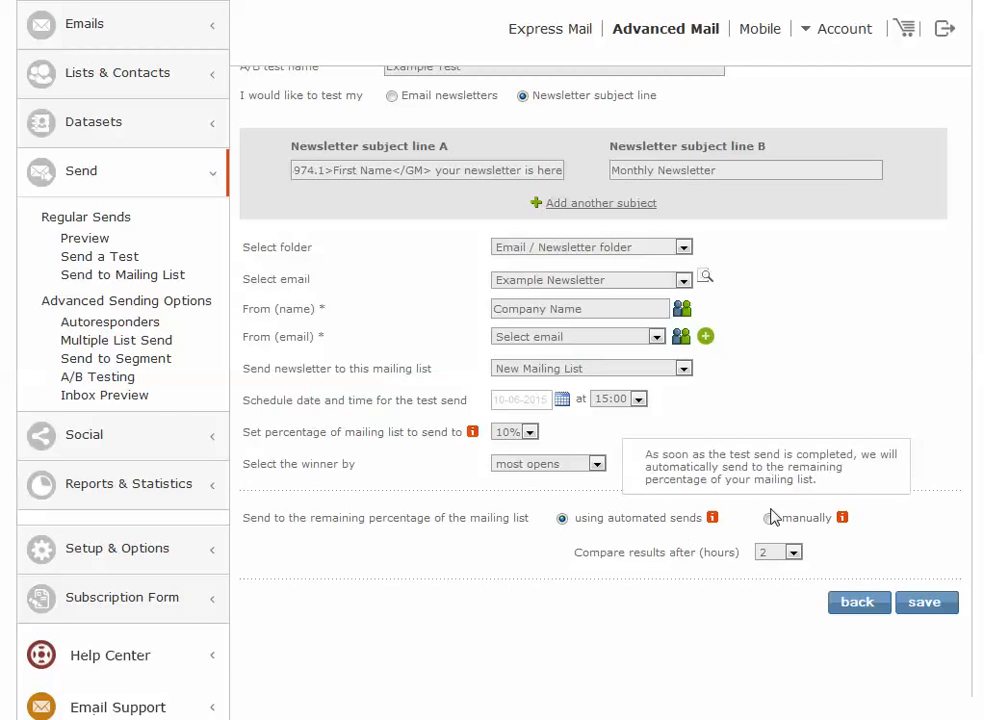
pyautogui.click(792, 552)
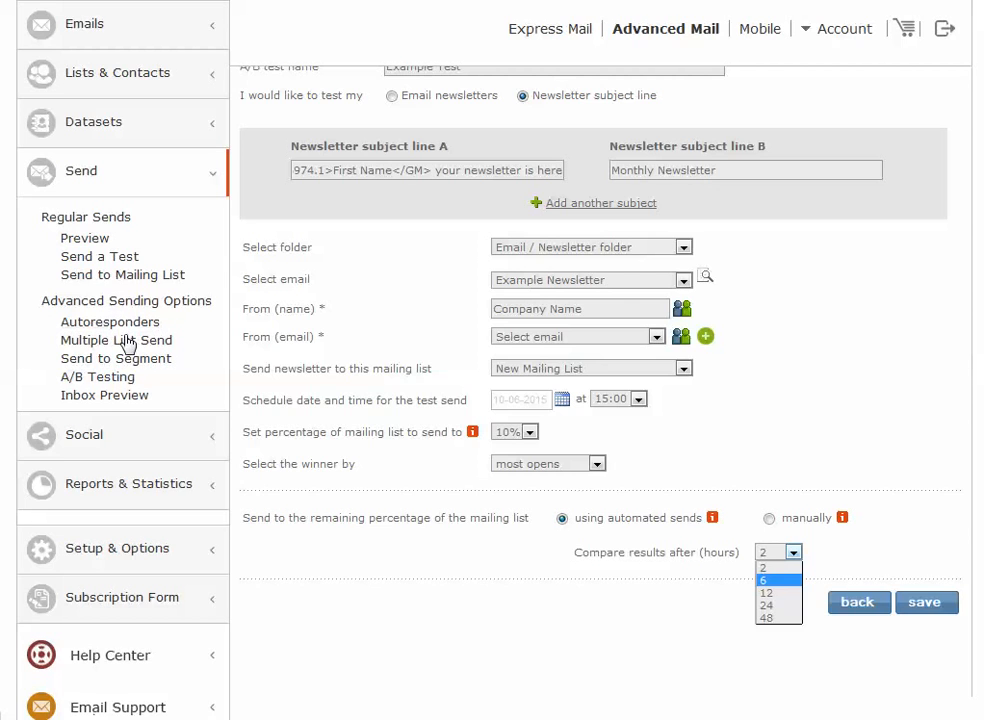
# - Start a multiple list send, select both My Mailing List and New Mailing List, and update the totals
pyautogui.click(127, 342)
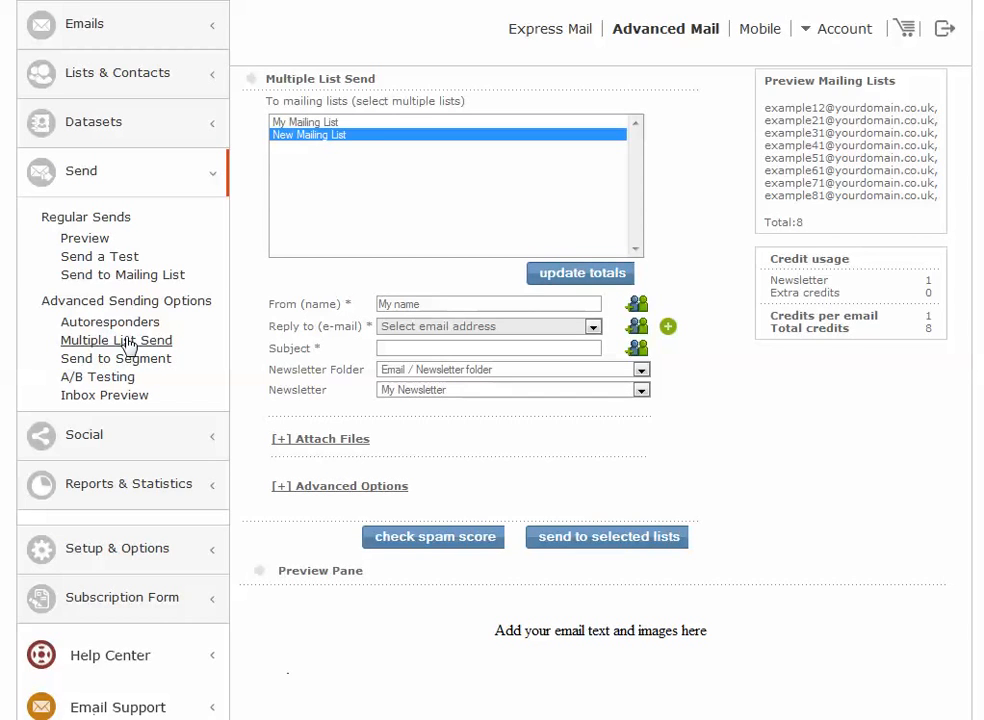
pyautogui.click(340, 124)
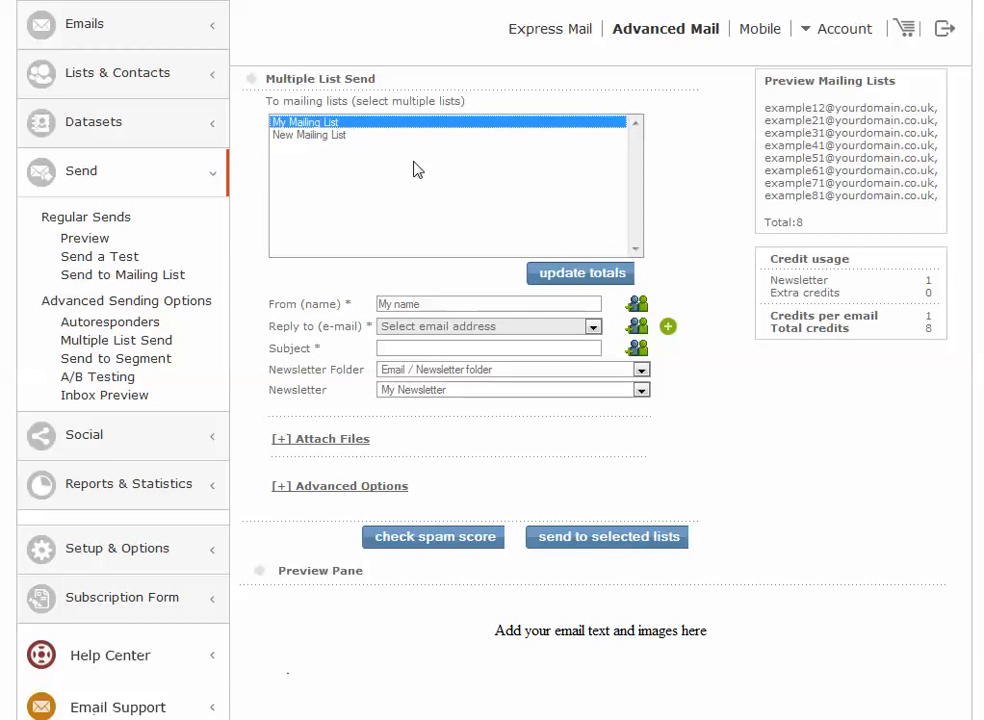
pyautogui.keyDown('ctrl'); pyautogui.click(345, 137); pyautogui.keyUp('ctrl')
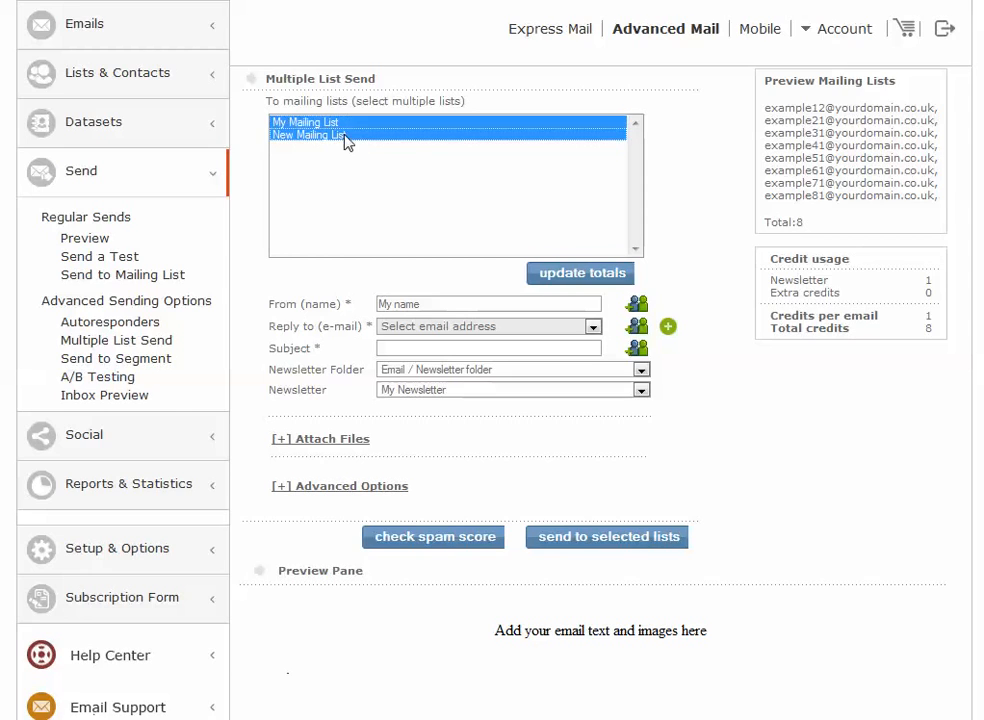
pyautogui.click(570, 278)
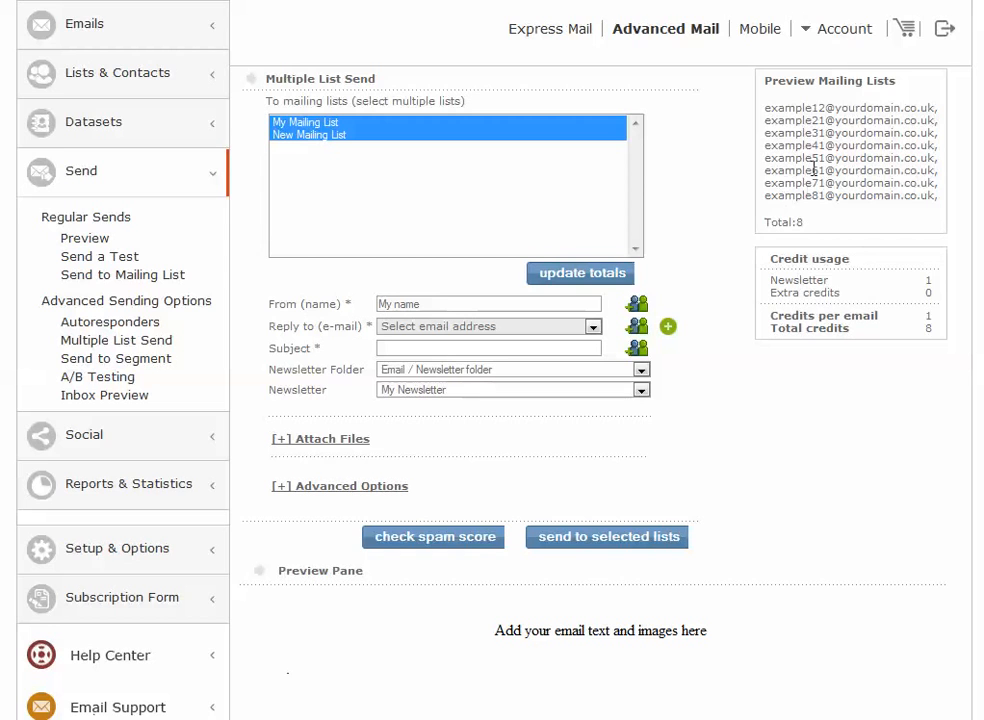
pyautogui.scroll(2, 845, 188)
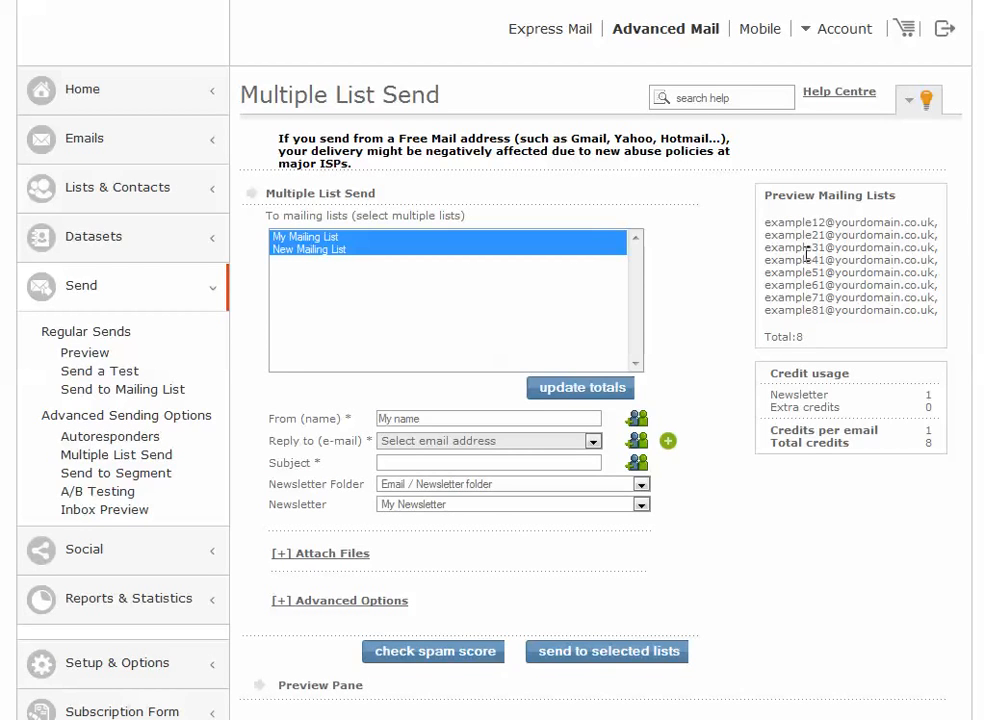
# - Set the multiple list send's subject to "Monthly Newsletter" and its sender name to "Company Name"
pyautogui.moveTo(424, 420); pyautogui.dragTo(371, 439)
pyautogui.click(378, 463)
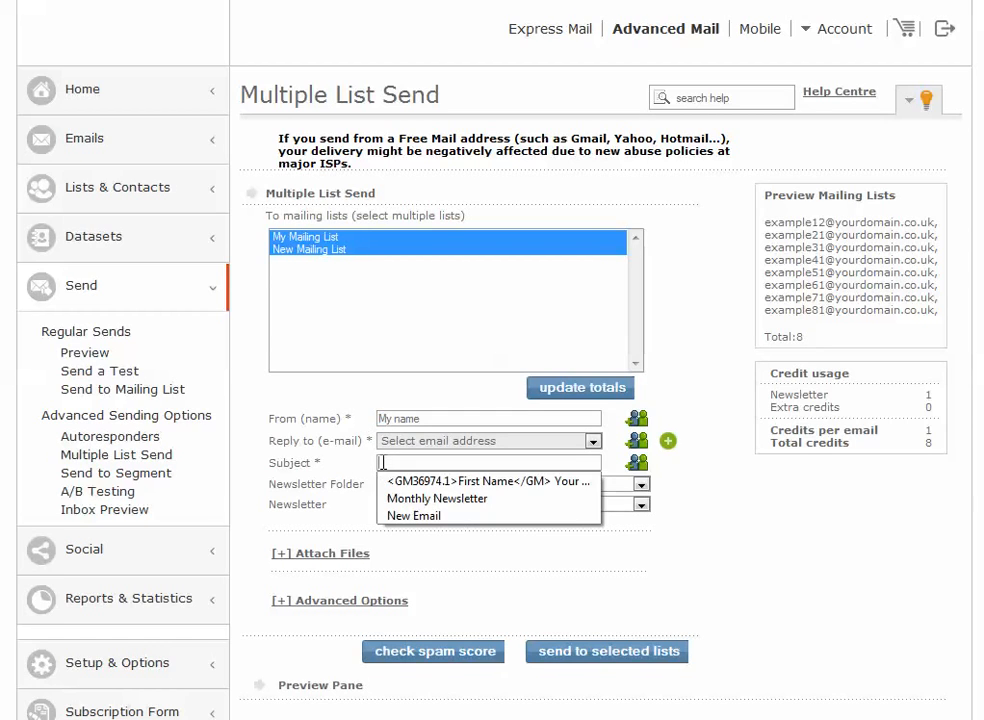
pyautogui.click(400, 500)
pyautogui.moveTo(430, 418); pyautogui.dragTo(327, 419)
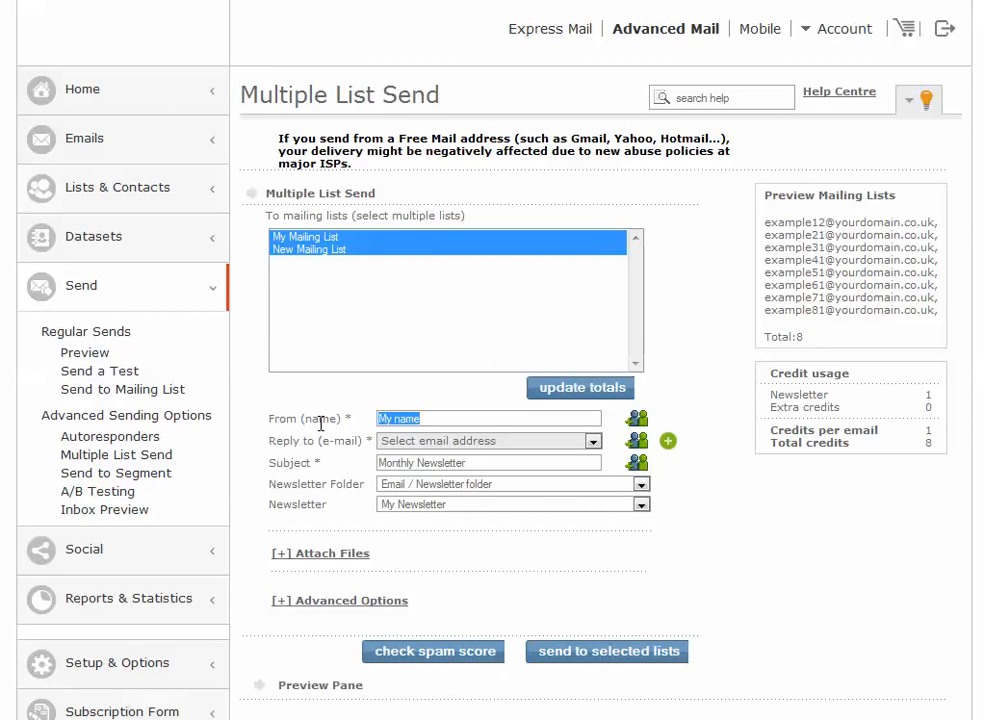
pyautogui.press('BackSpace')
pyautogui.write('Company Nm')
pyautogui.press('BackSpace')
pyautogui.write('ame')
# - Replace the subject with the previously used personalised one beginning "<GM36974.1>First Name</GM> Your Monthly"
pyautogui.tripleClick(533, 463)
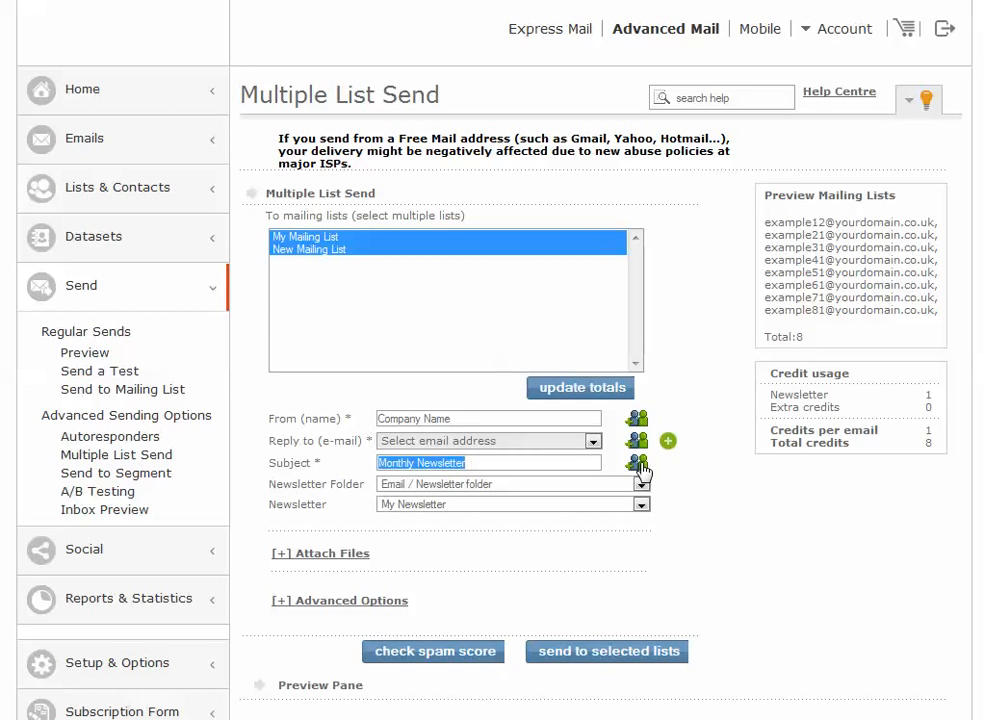
pyautogui.click(523, 466)
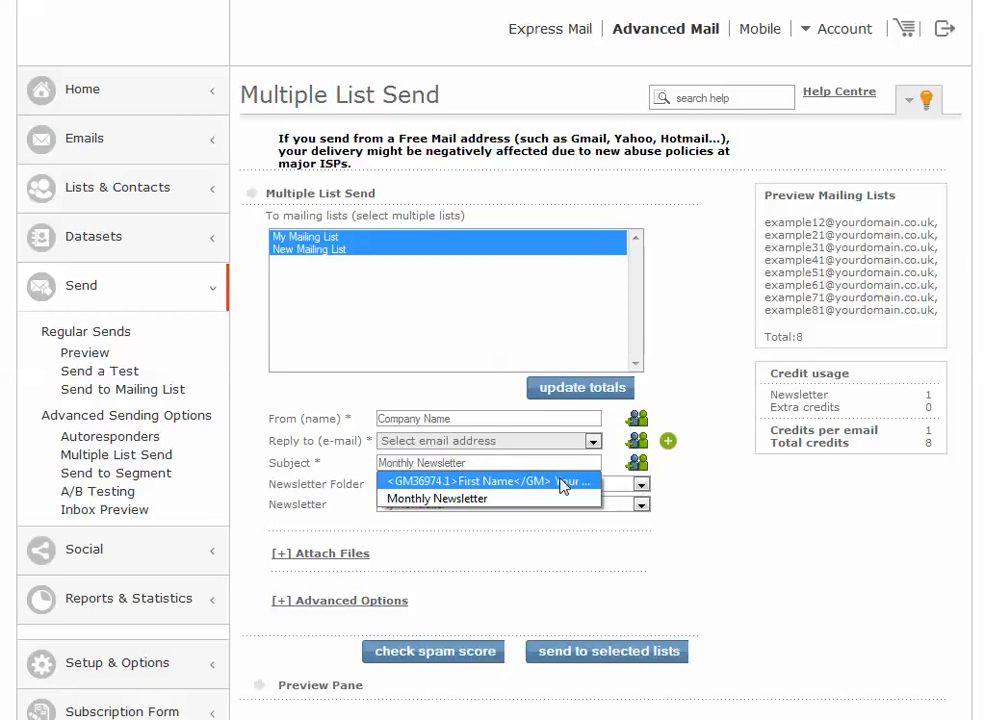
pyautogui.click(566, 487)
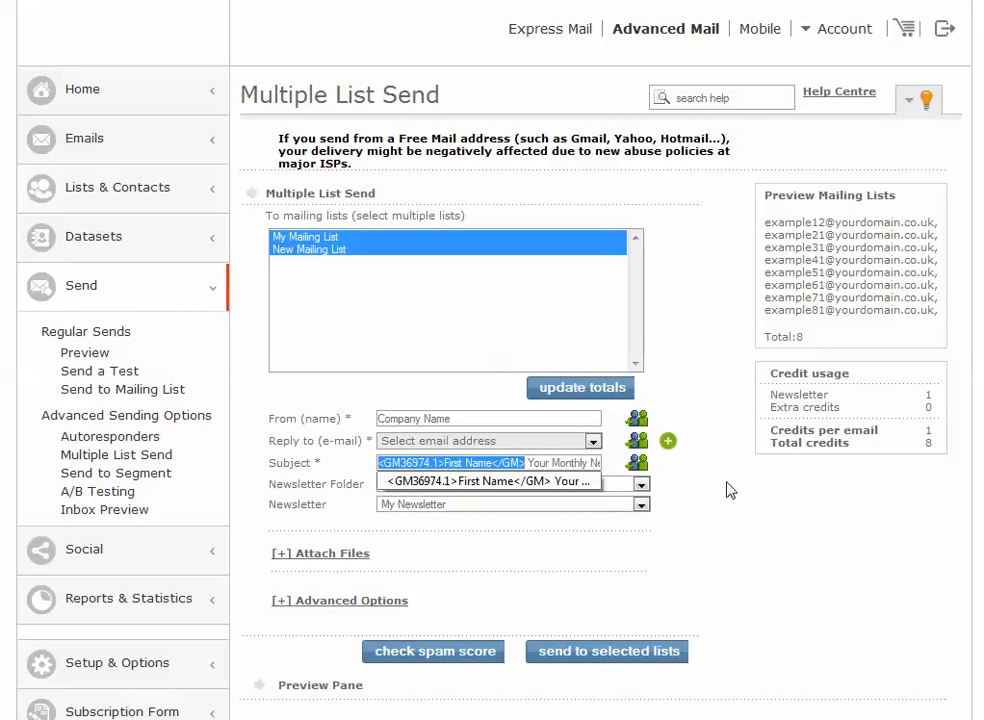
pyautogui.click(765, 486)
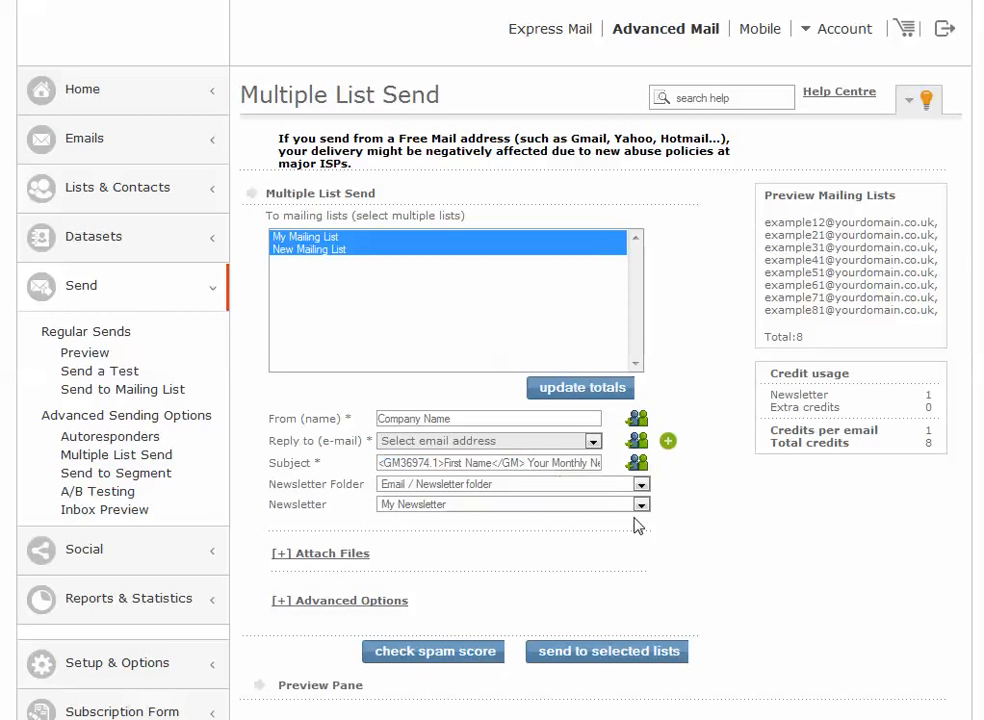
# - Examine the multiple list send's newsletter folder, file attachment settings and advanced options
pyautogui.click(425, 486)
pyautogui.click(300, 553)
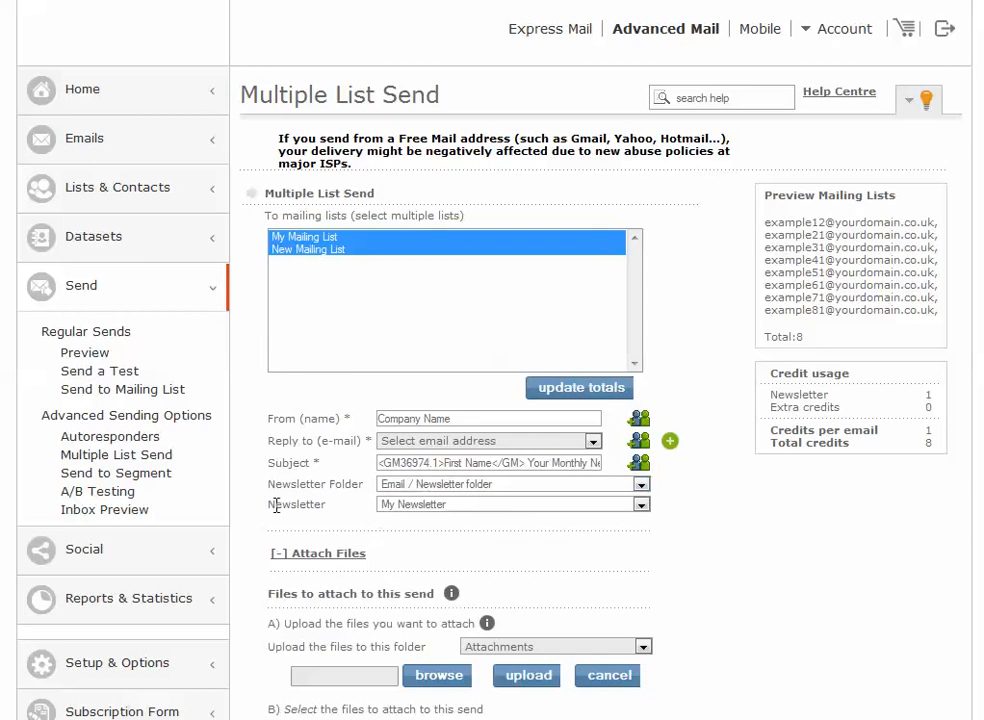
pyautogui.scroll(-2, 280, 362)
pyautogui.click(279, 336)
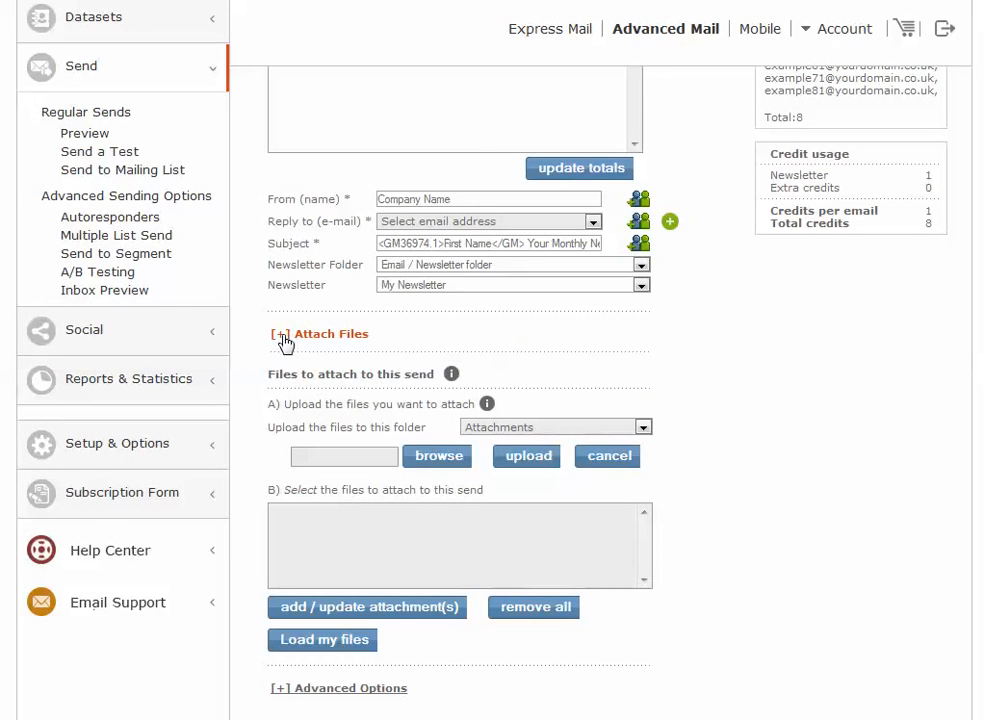
pyautogui.scroll(-2, 437, 598)
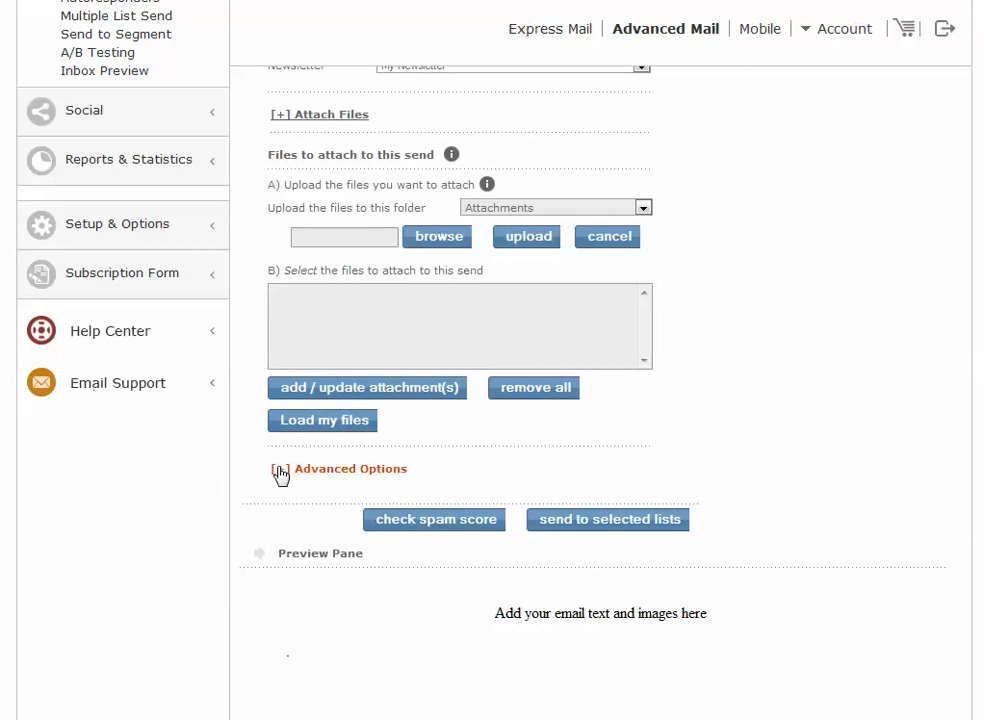
pyautogui.click(281, 470)
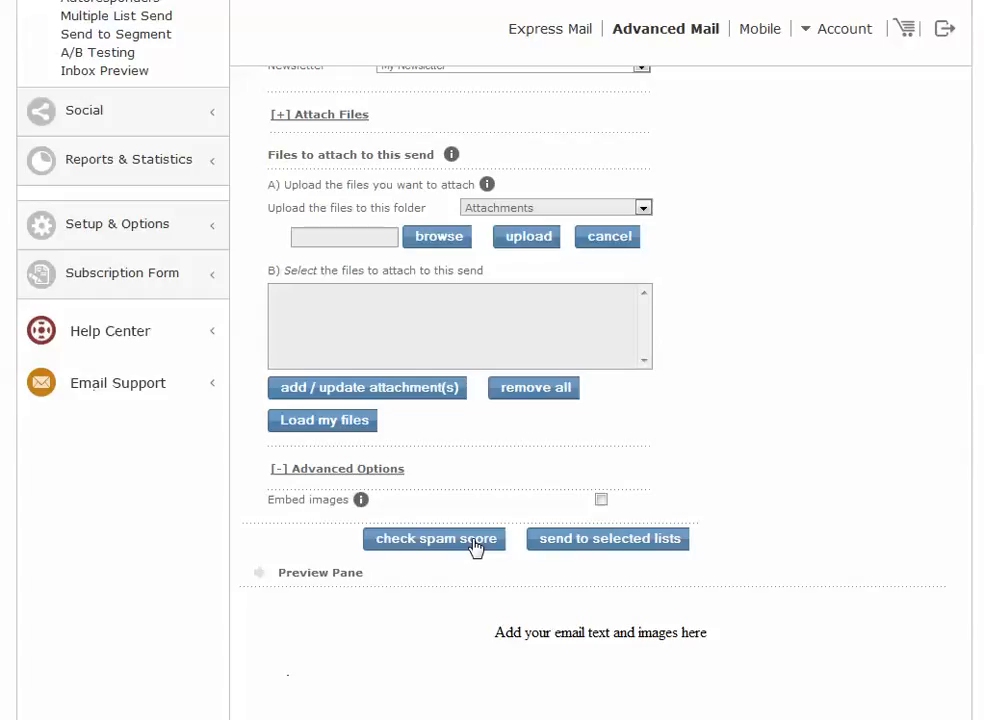
pyautogui.click(608, 549)
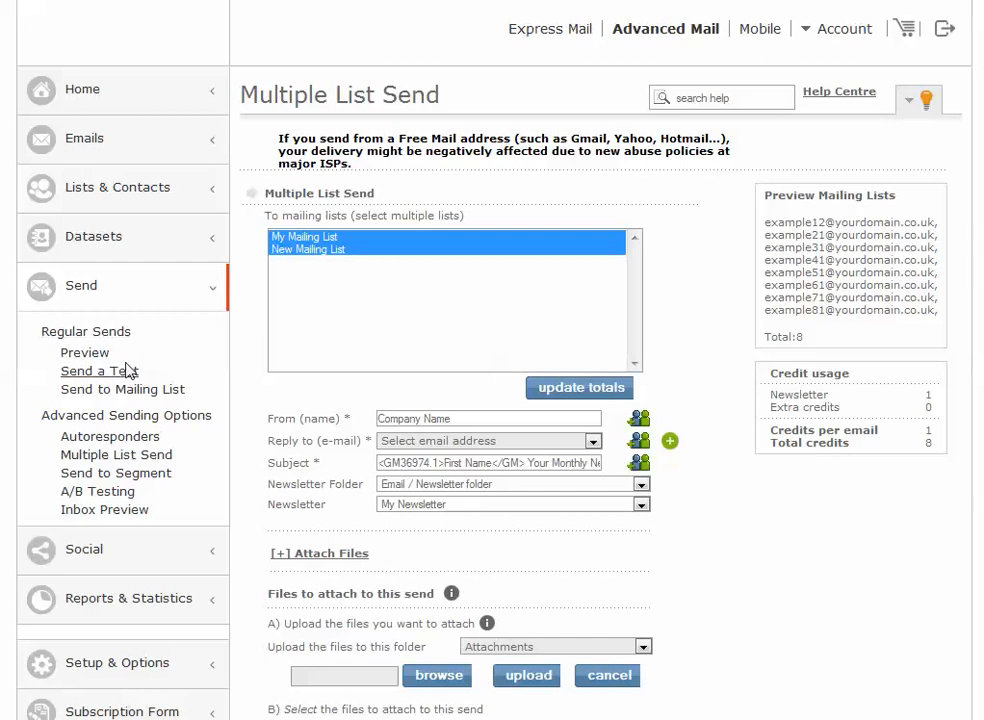
# - Open the overview of autoresponder types
pyautogui.click(138, 441)
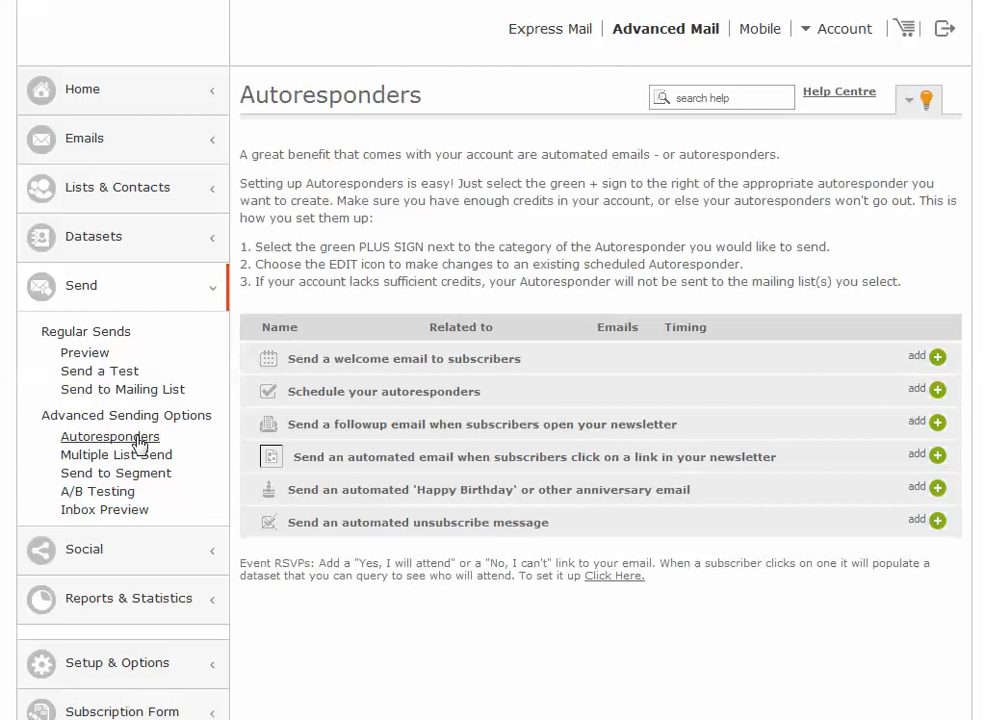